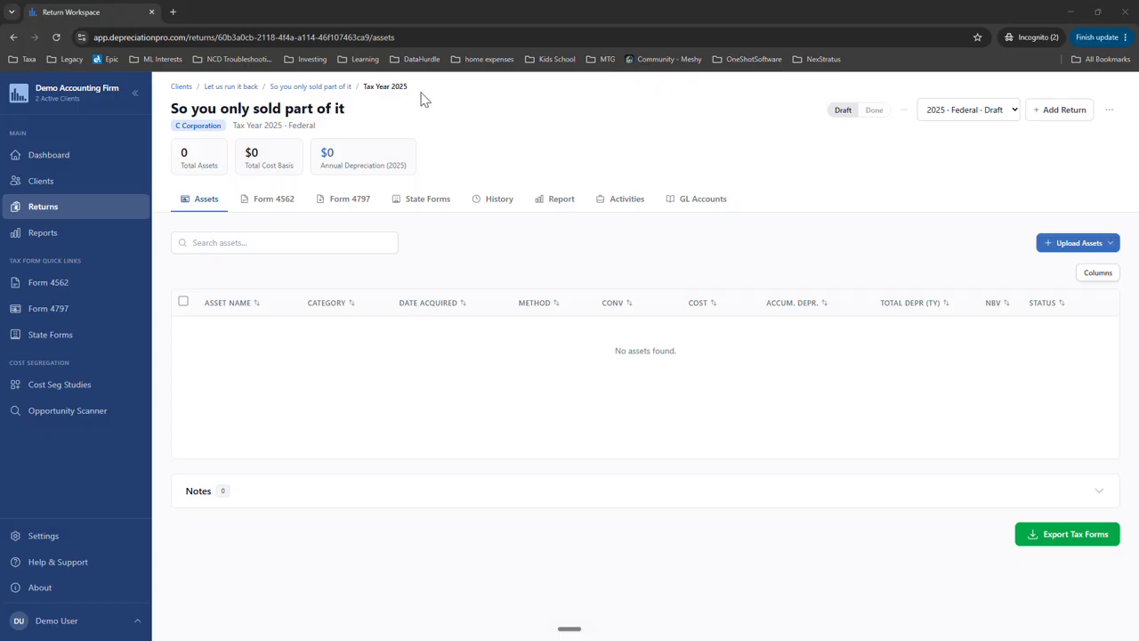
left_click(174, 109)
left_click_drag(175, 109, 364, 115)
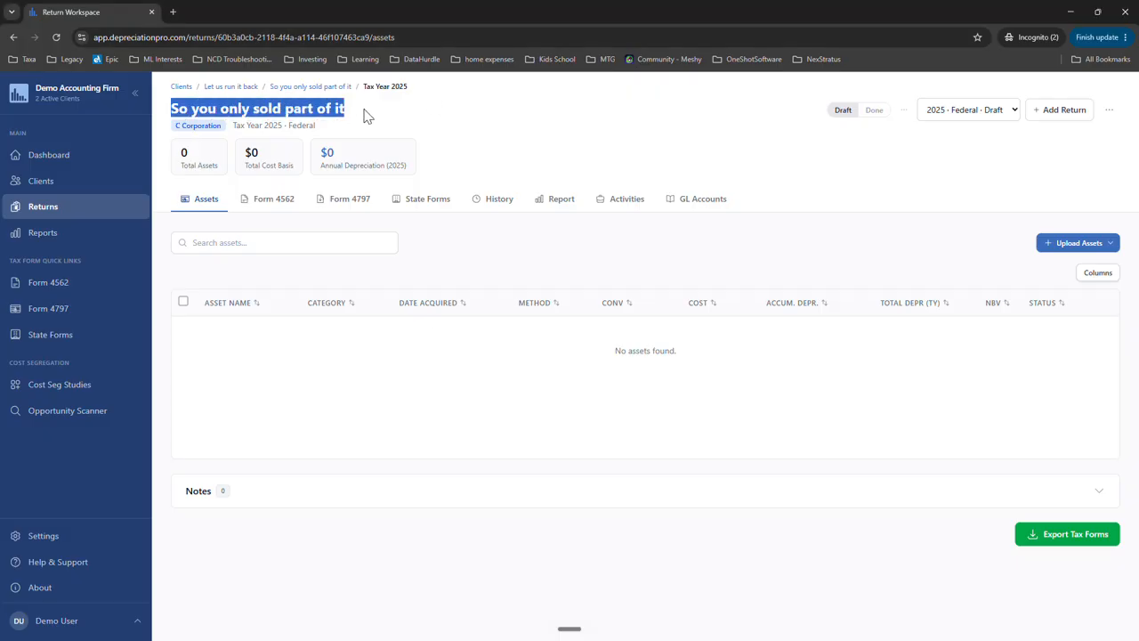
left_click(450, 413)
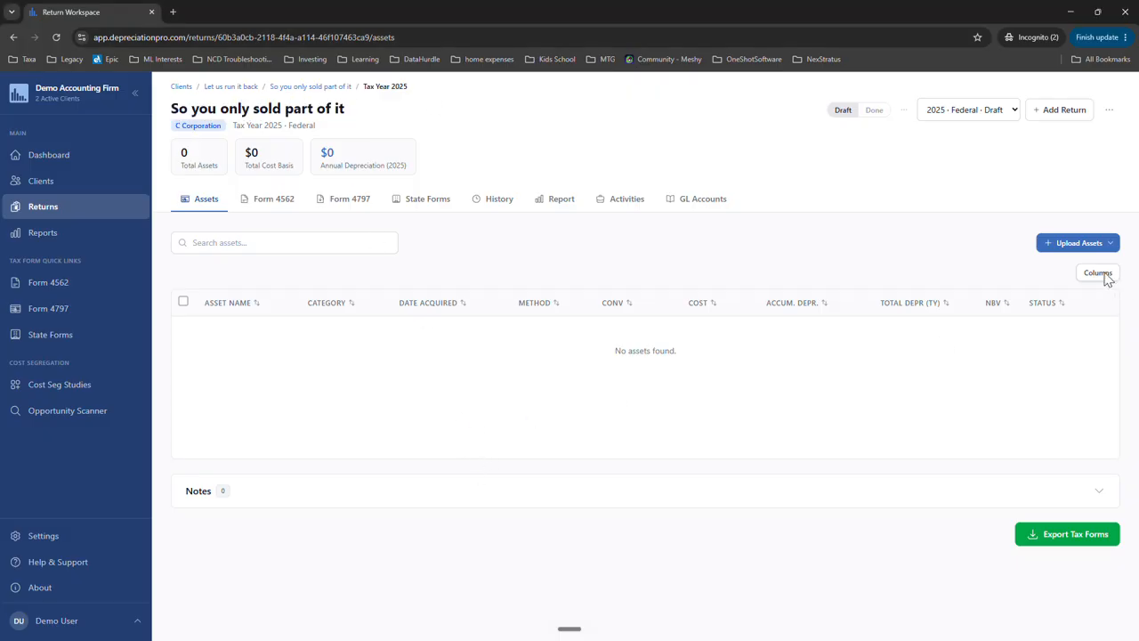
- Start a bulk asset import and upload the partial-and-splitting-data file
left_click(1062, 246)
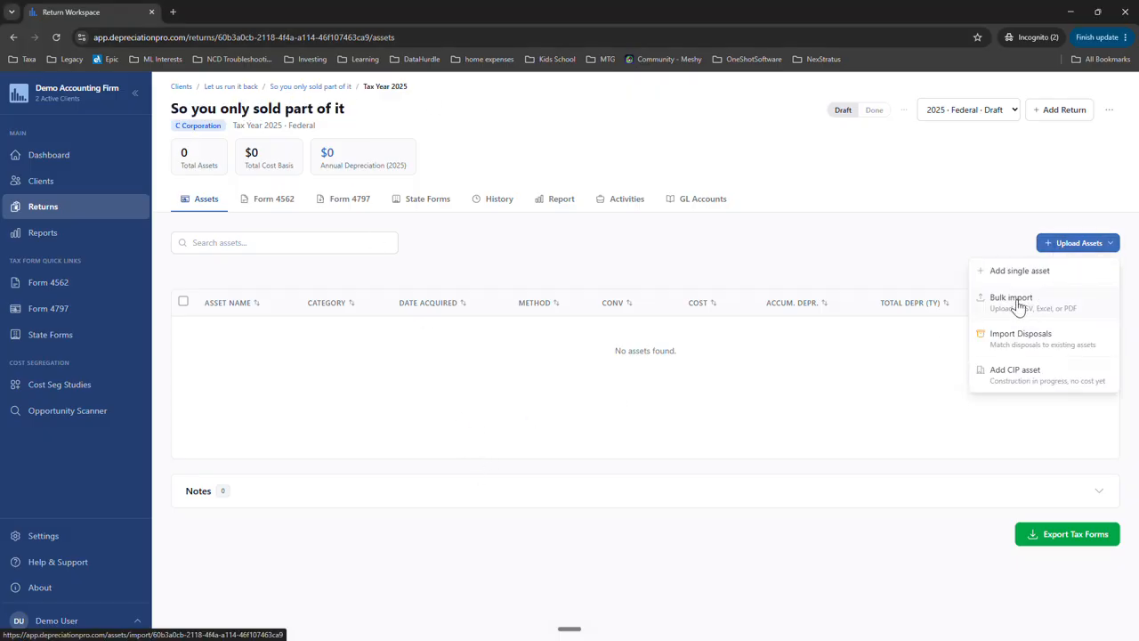
left_click(1024, 302)
left_click(651, 374)
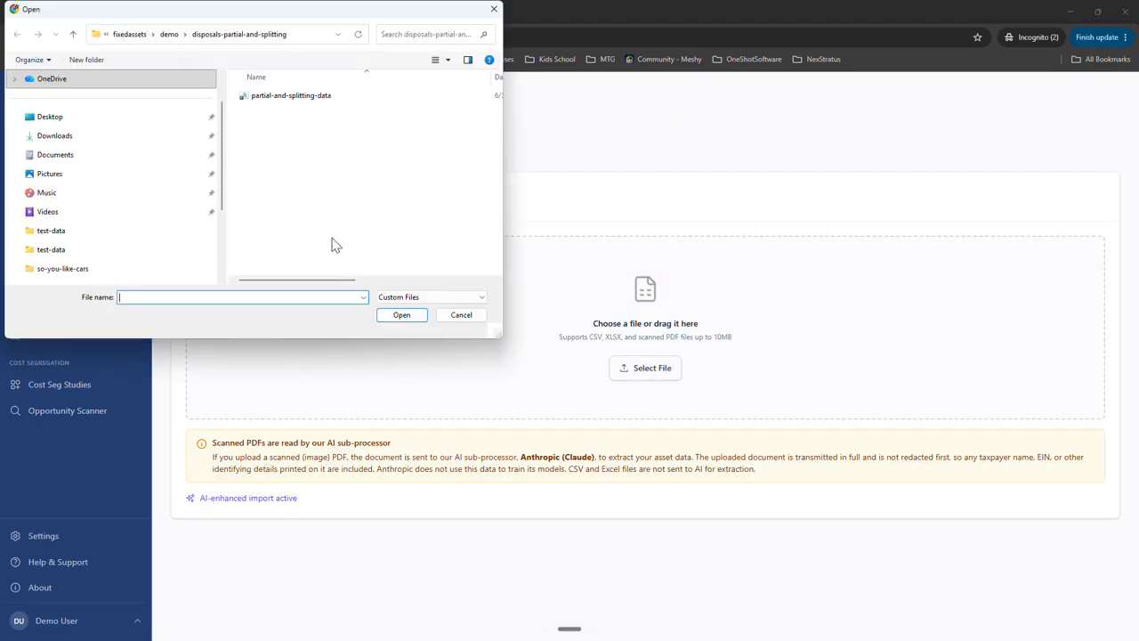
left_click(287, 98)
left_click(402, 317)
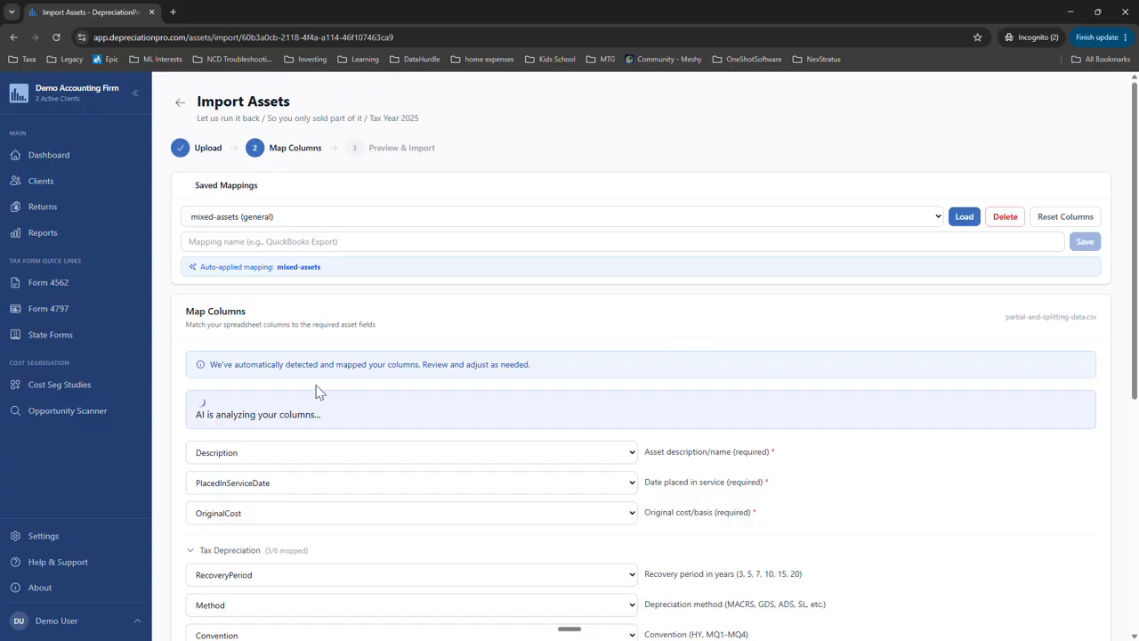
- Review the suggested column mappings, import the three previewed assets, and view the imported assets
scroll(723, 358, "down", 8)
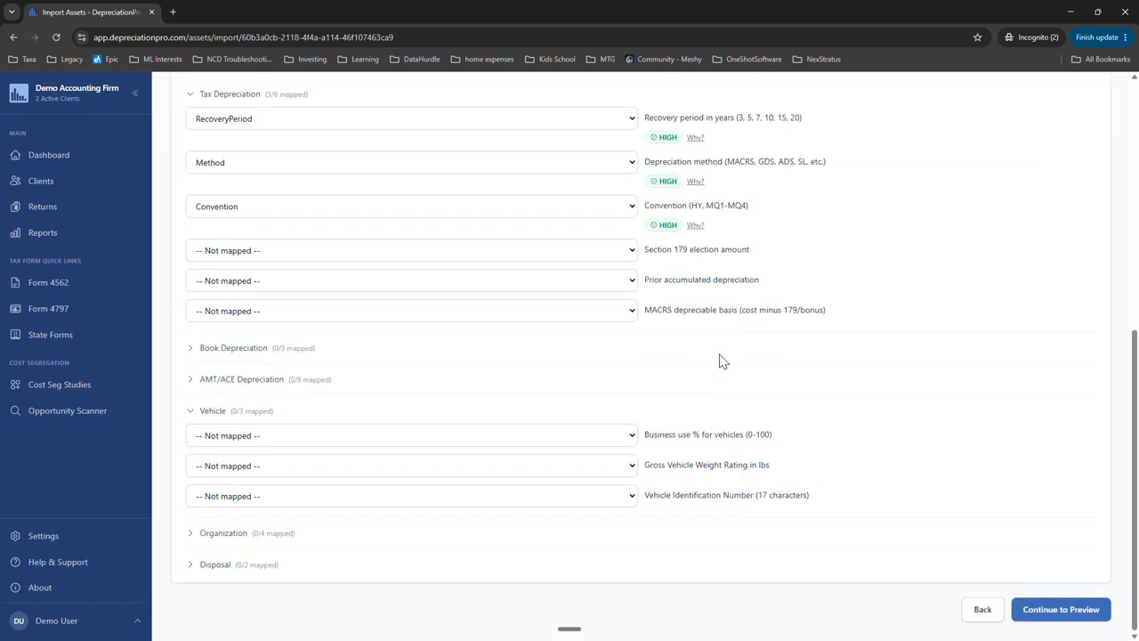
scroll(555, 278, "up", 2)
scroll(516, 296, "up", 1)
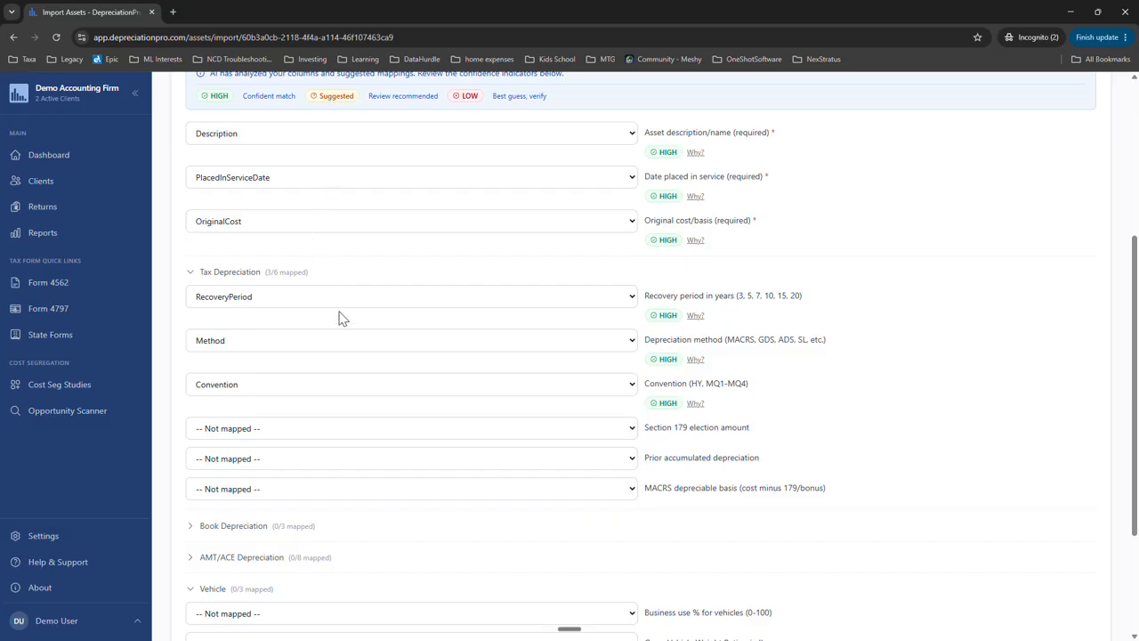
scroll(926, 463, "down", 3)
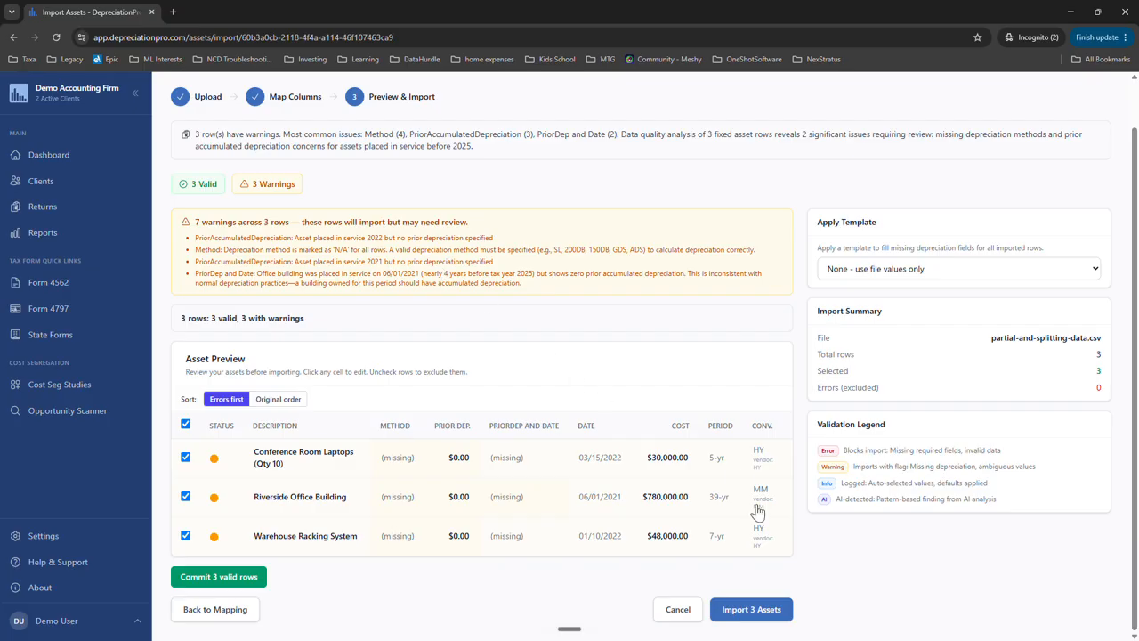
left_click(749, 610)
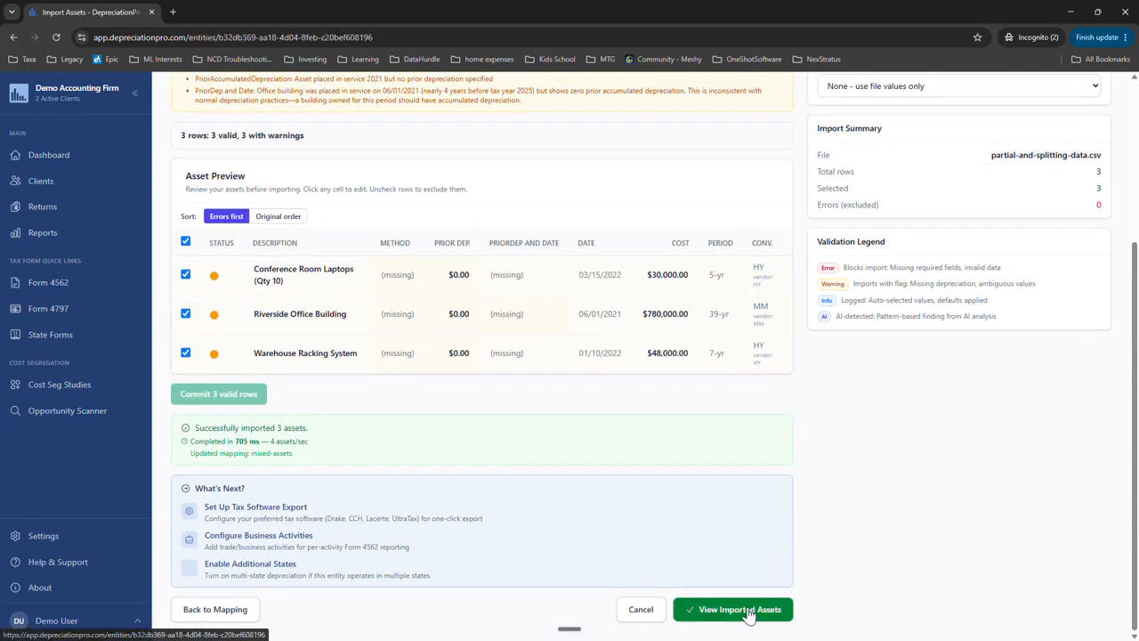
left_click(770, 613)
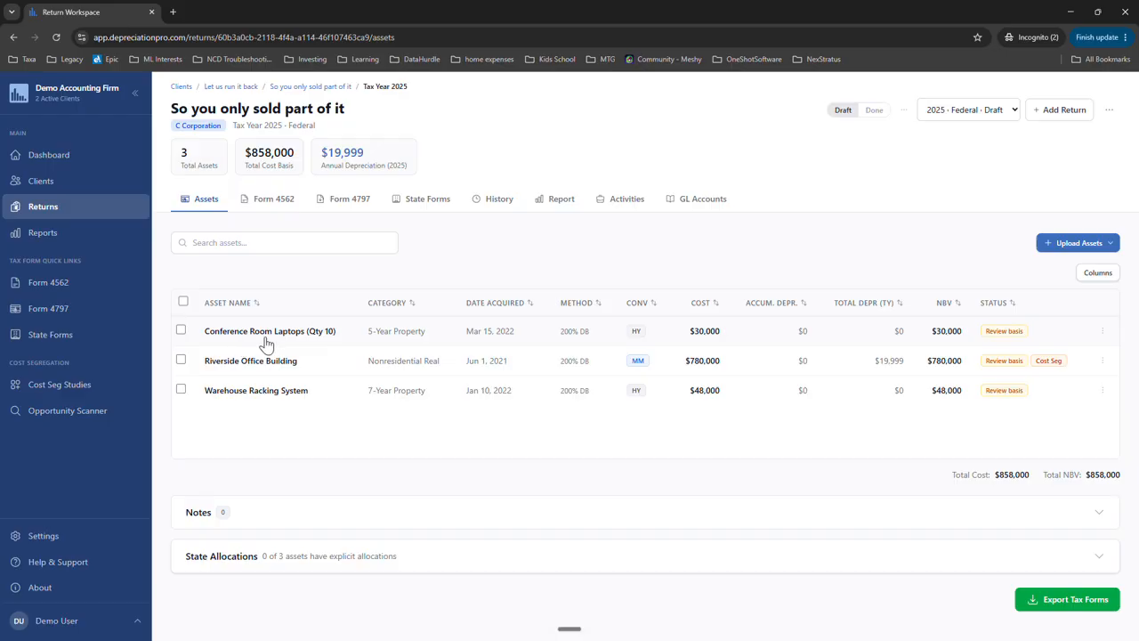
- Set up a partial disposal of Conference Room Laptops (Qty 10) measured in units, with 3 of 10 units disposed
left_click(294, 387)
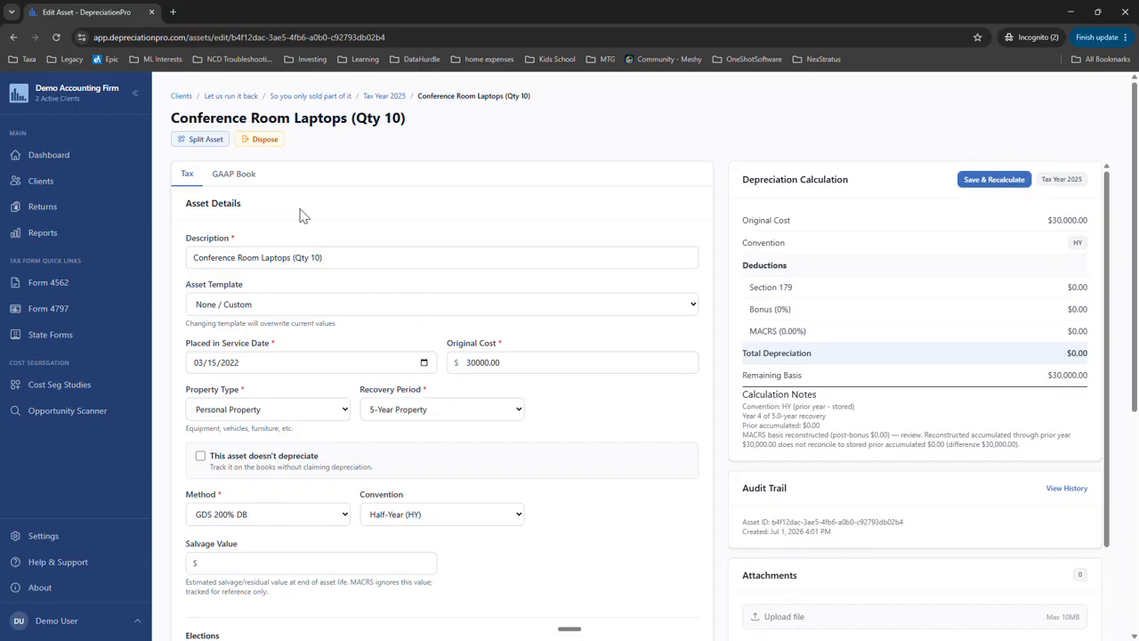
left_click(265, 140)
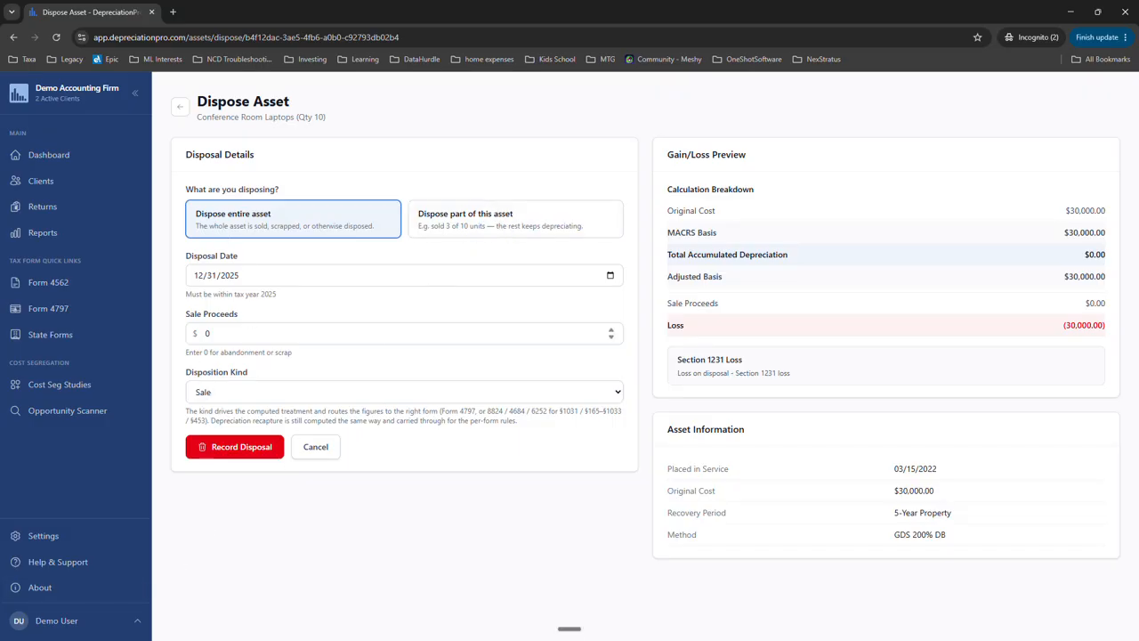
left_click(505, 228)
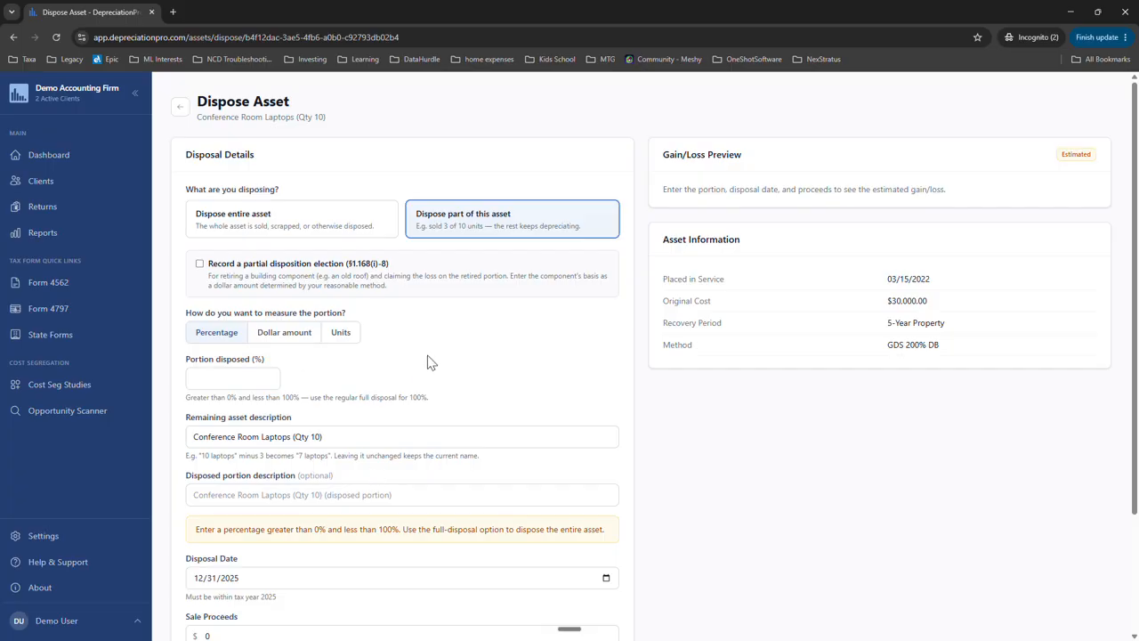
left_click(343, 334)
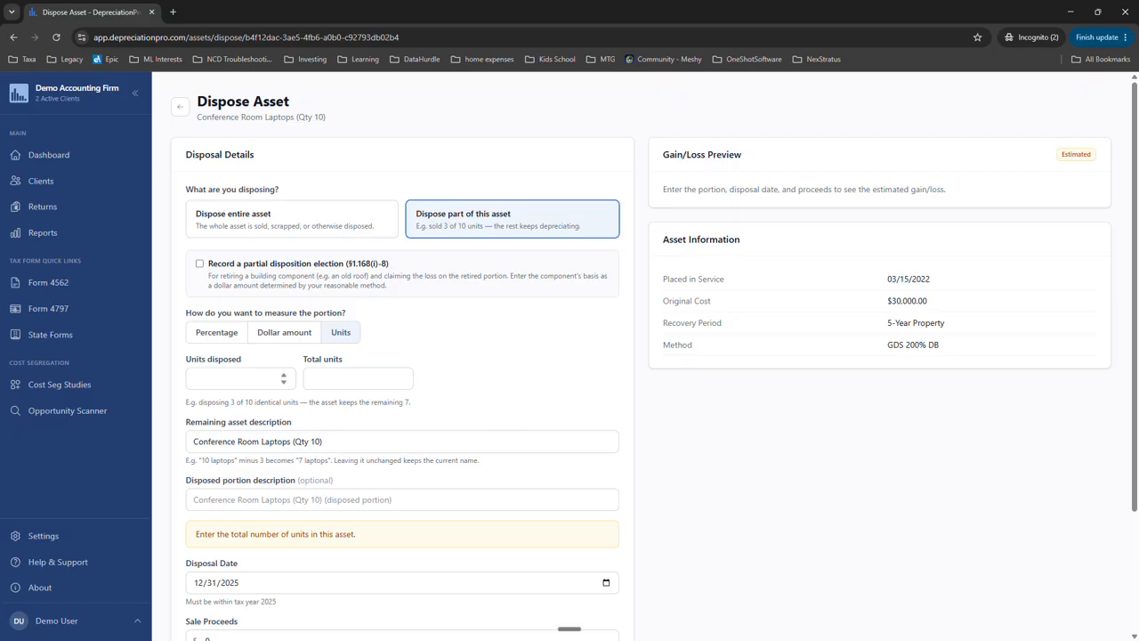
left_click(239, 379)
left_click(356, 378)
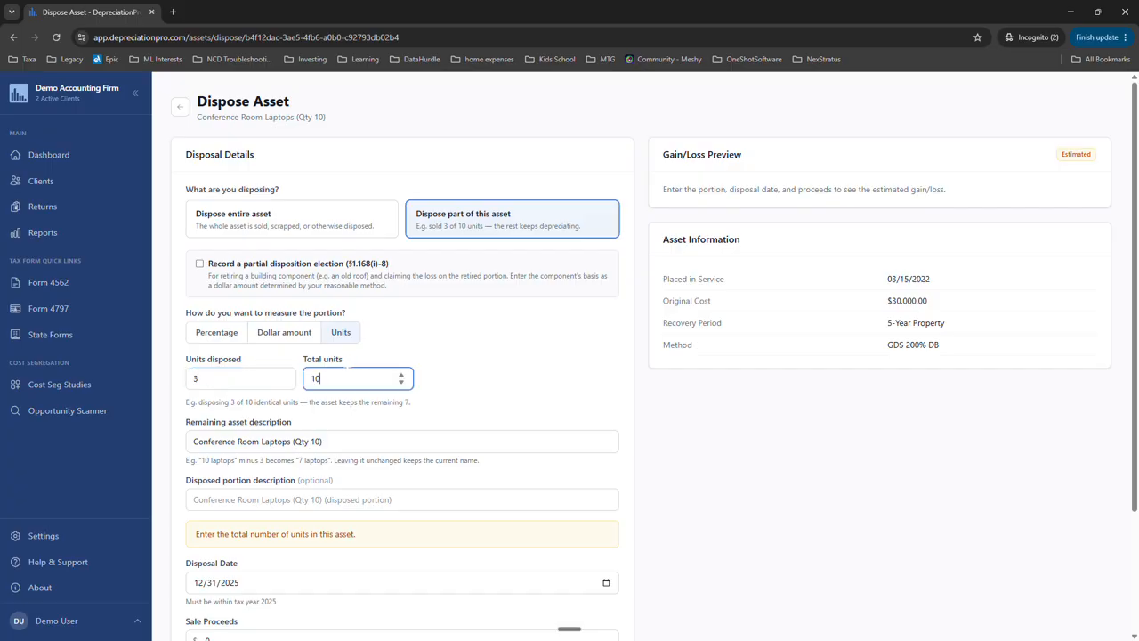
left_click(546, 389)
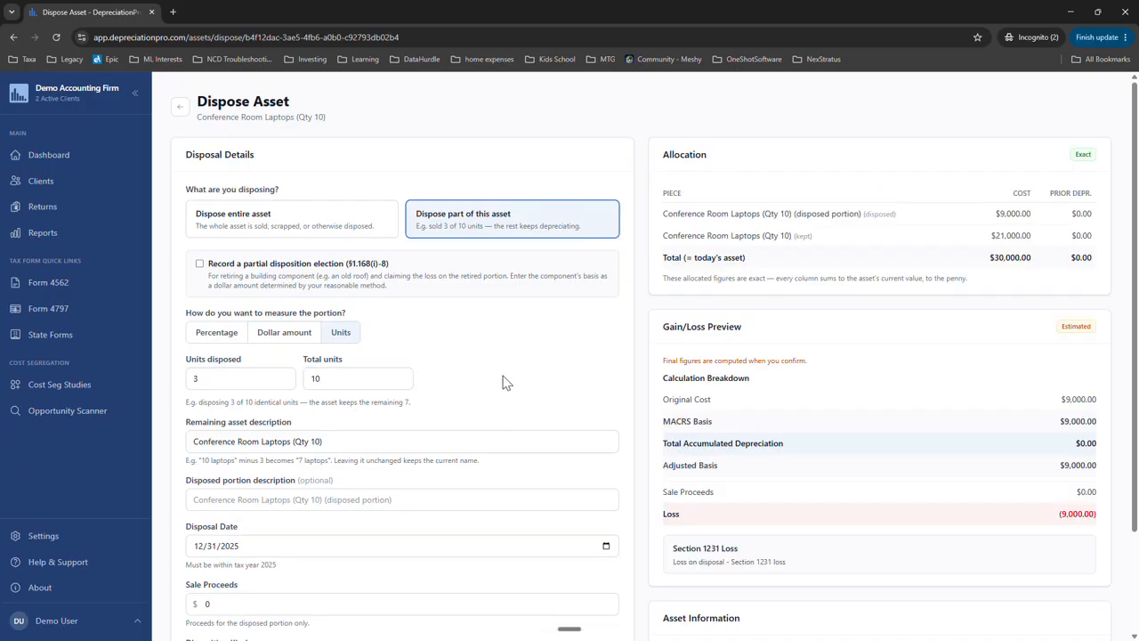
- Describe the remaining asset as "Conference Room Laptops (Qty 7)" and the disposed portion as "Conference Room Laptops (Qty 3)"
scroll(504, 382, "down", 3)
scroll(930, 392, "up", 3)
scroll(454, 403, "down", 2)
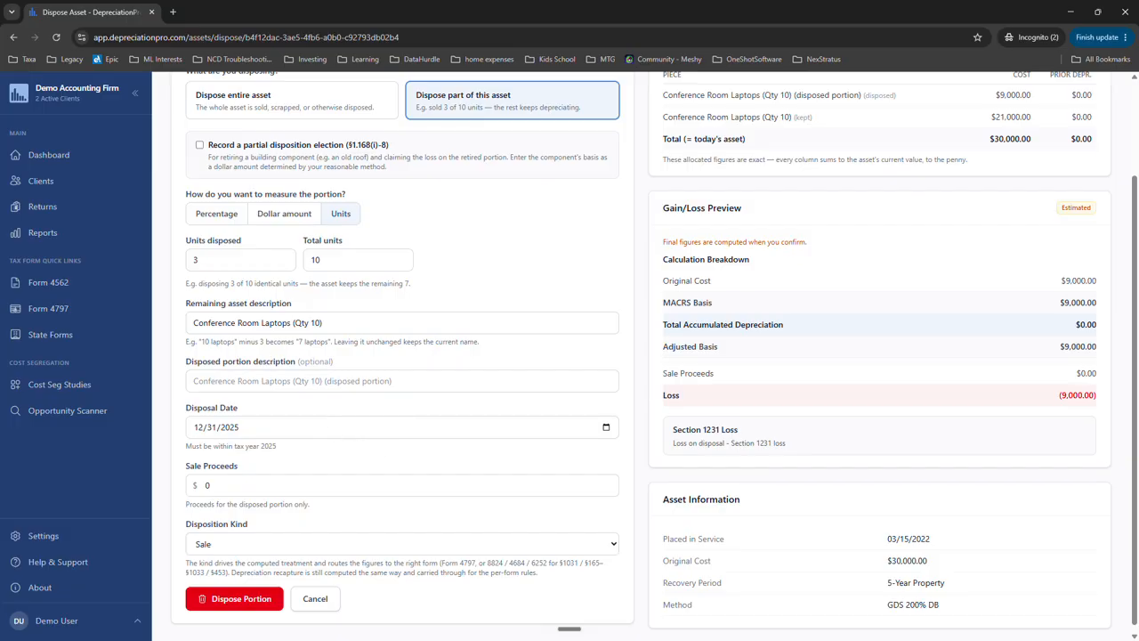
left_click(322, 322)
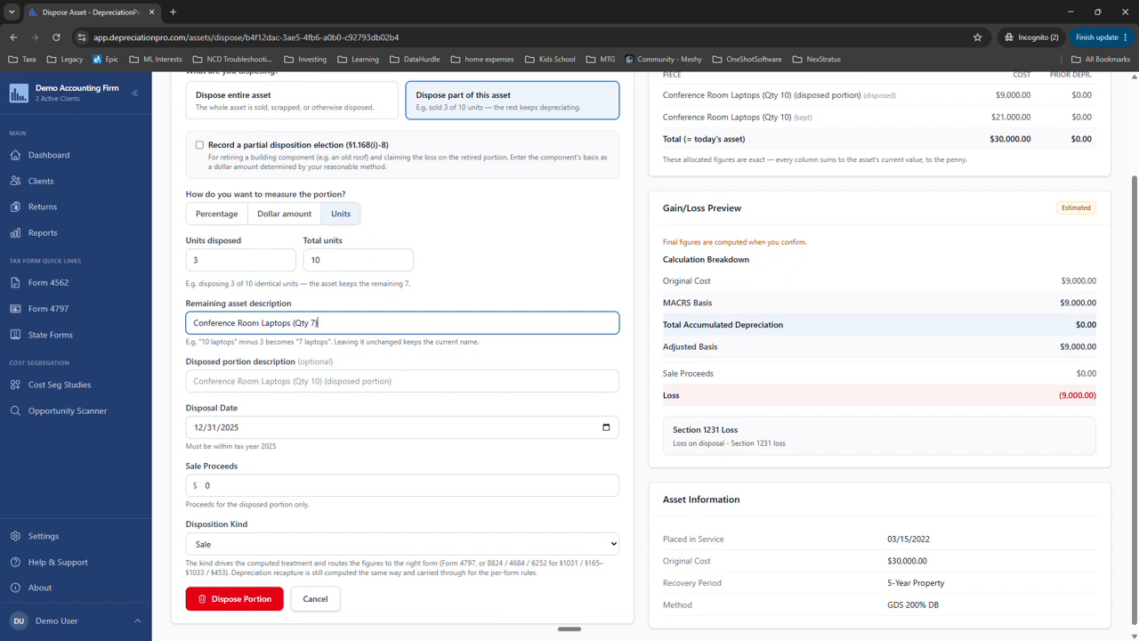
key("Tab")
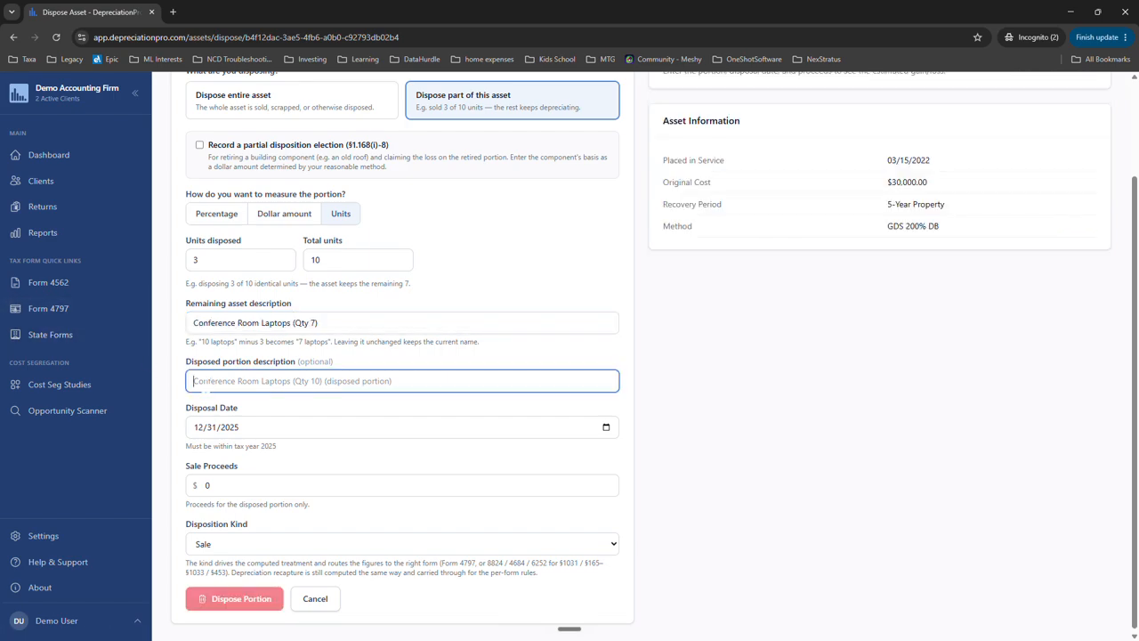
type("Conference Room Laptops (Qty 7)")
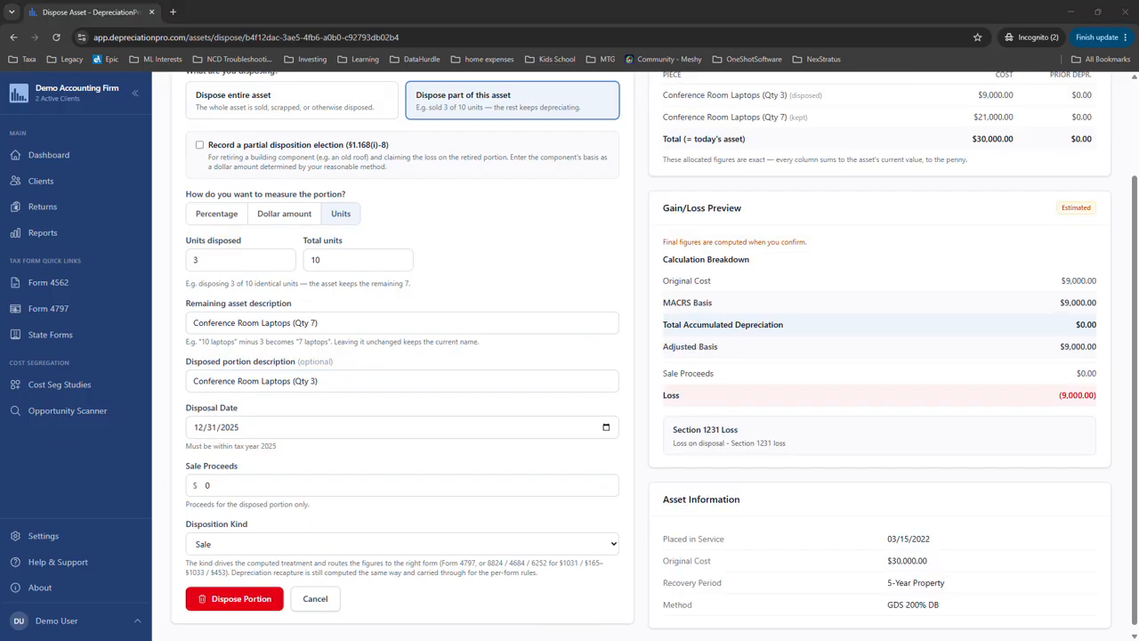
- Set the sale proceeds to $9000, record the laptops' partial disposal, and return to the asset list
double_click(208, 485)
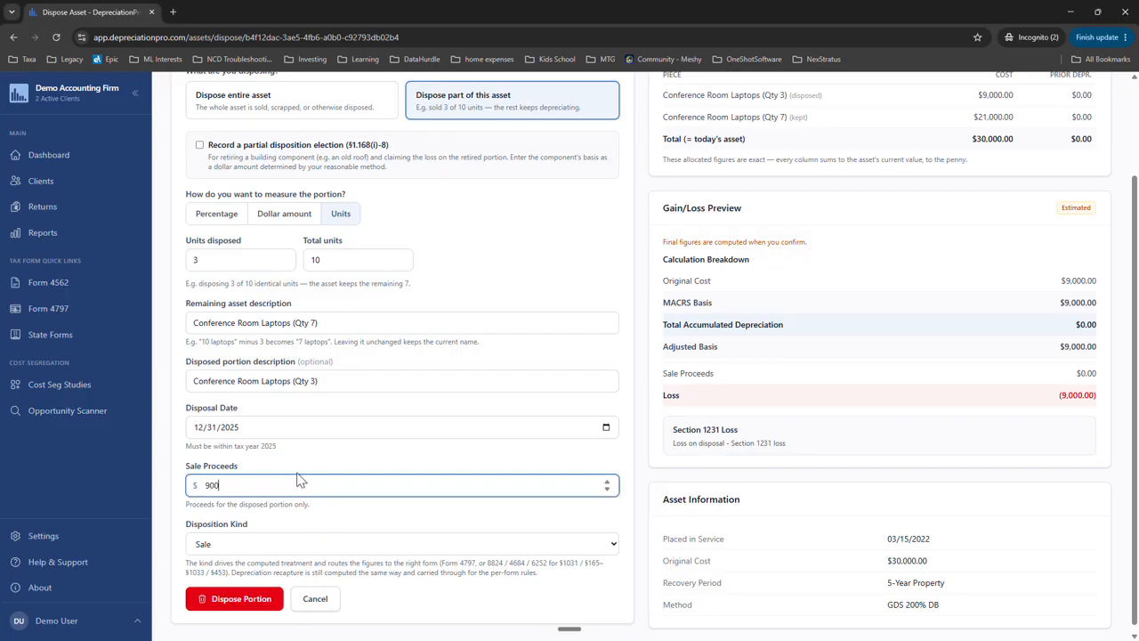
left_click(376, 459)
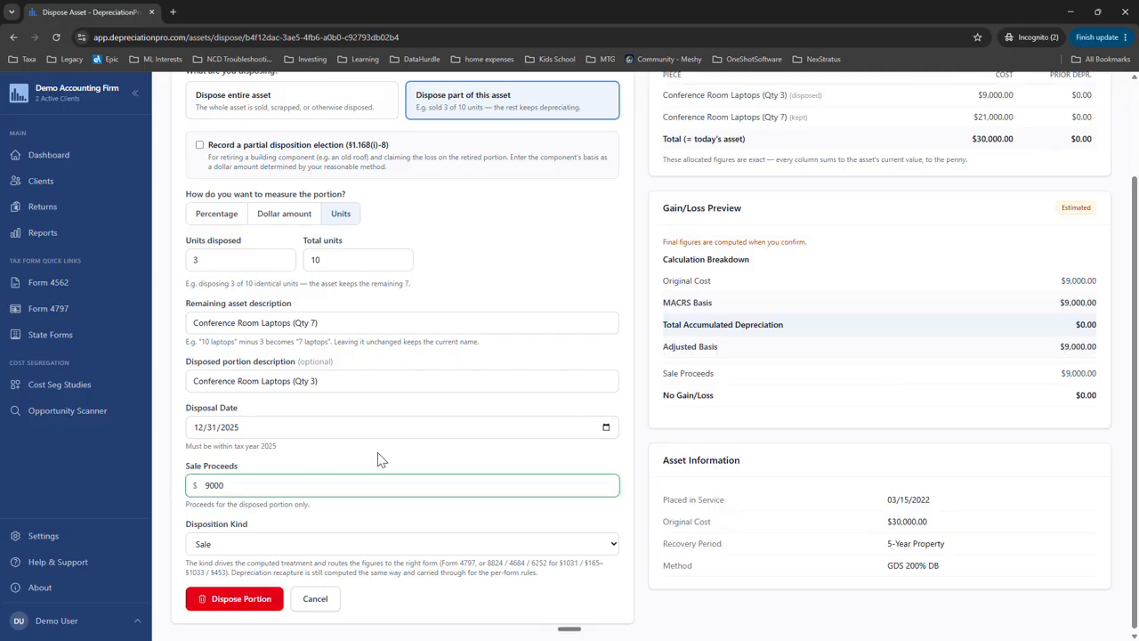
scroll(804, 407, "up", 2)
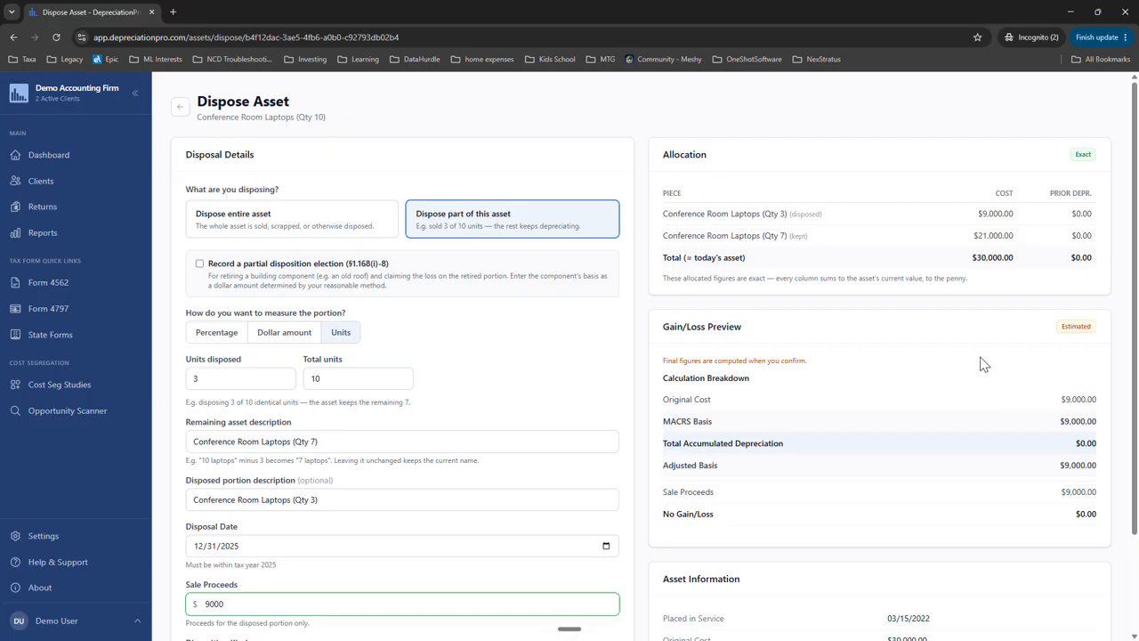
scroll(881, 330, "down", 2)
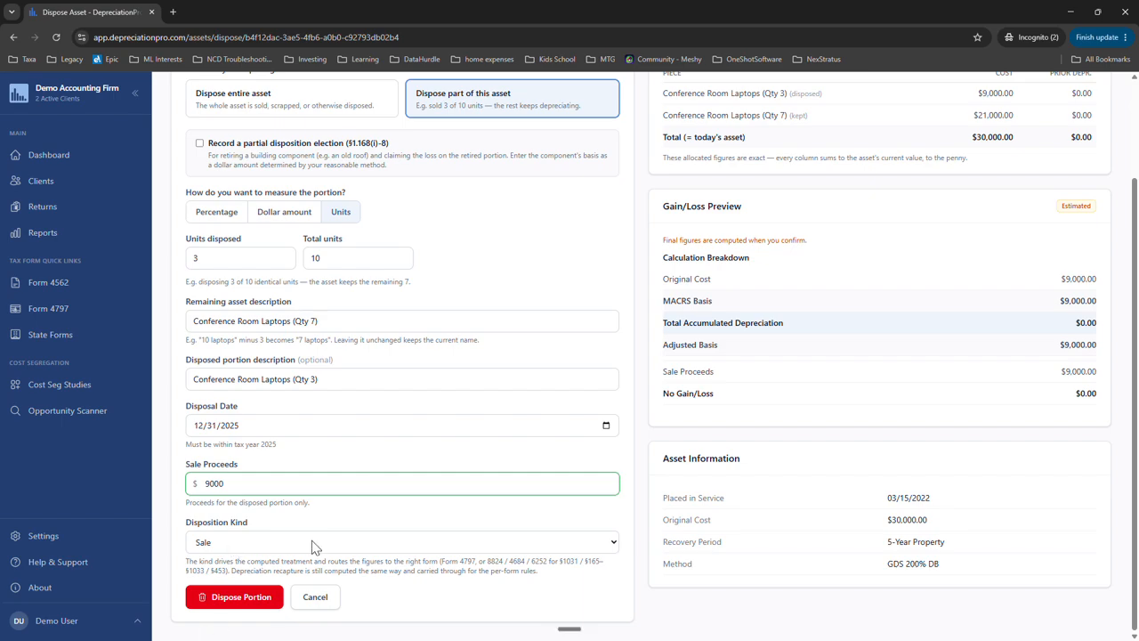
left_click(228, 598)
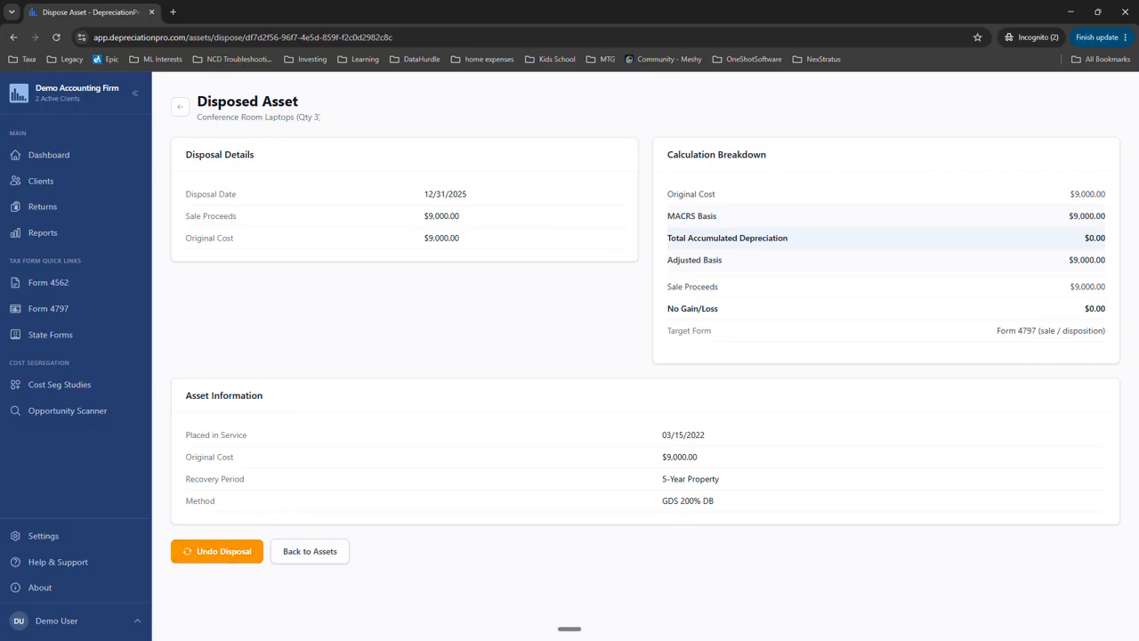
left_click(311, 553)
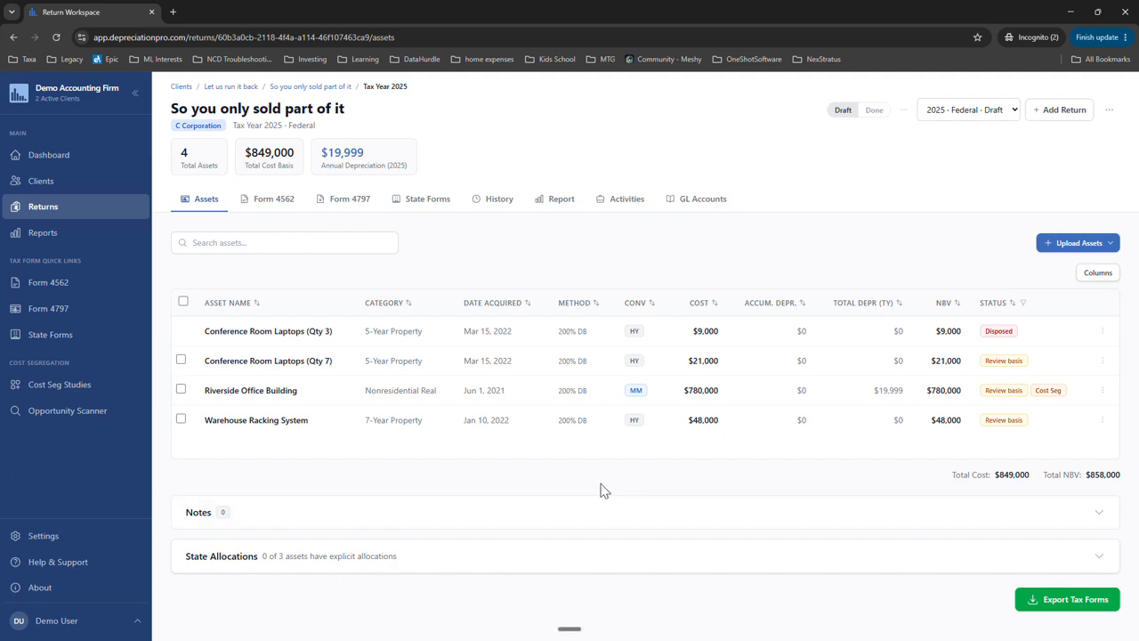
- Begin a partial disposal of the Riverside Office Building with the §1.168(i)-8 partial disposition election enabled
left_click(261, 395)
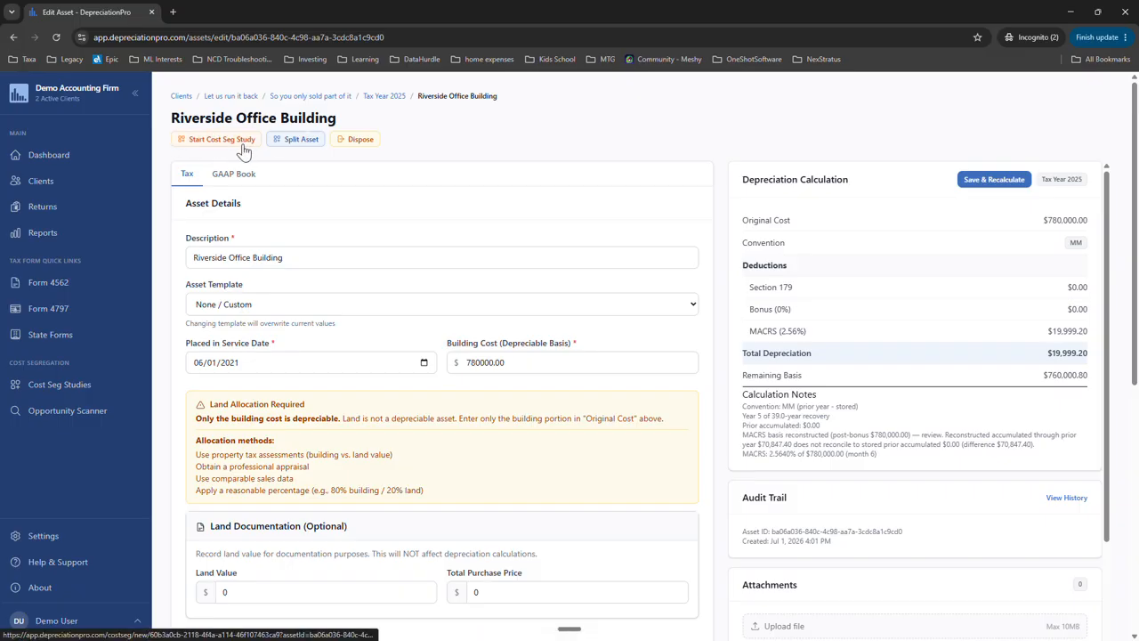
left_click(357, 143)
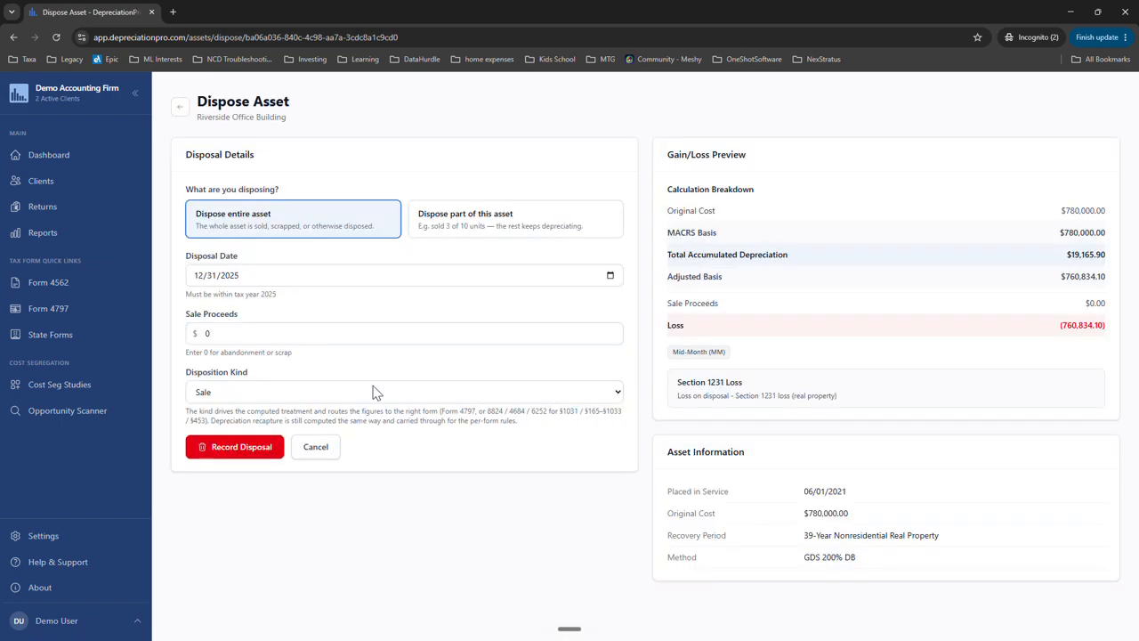
left_click(492, 222)
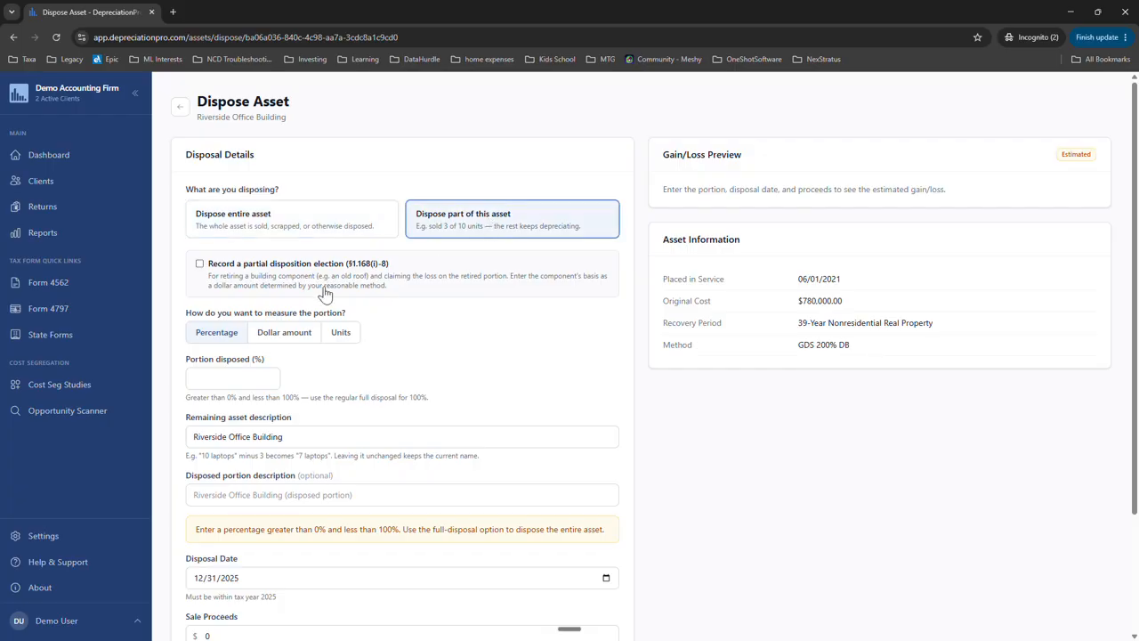
left_click(200, 265)
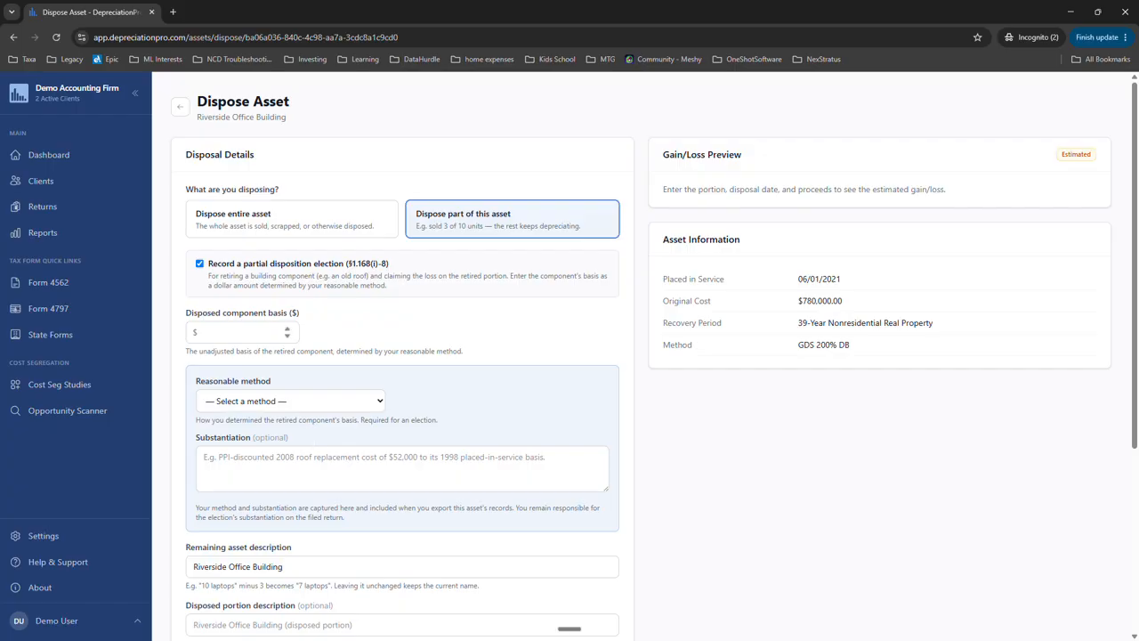
- Set the building's disposed component basis to $58000
left_click(239, 332)
type("58")
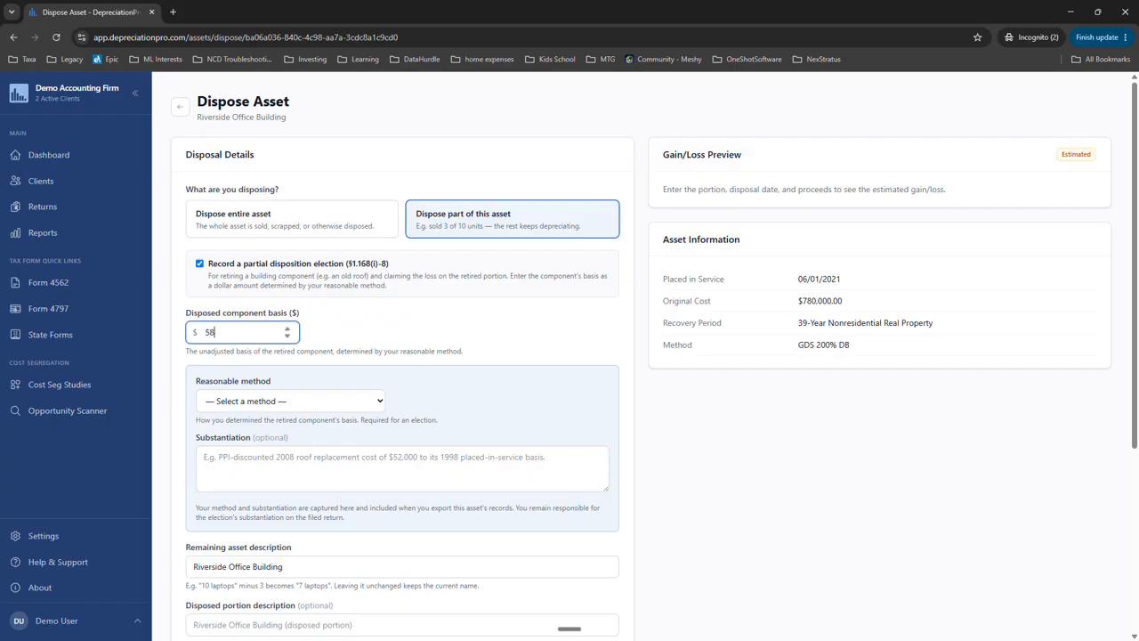
type("000")
left_click(446, 343)
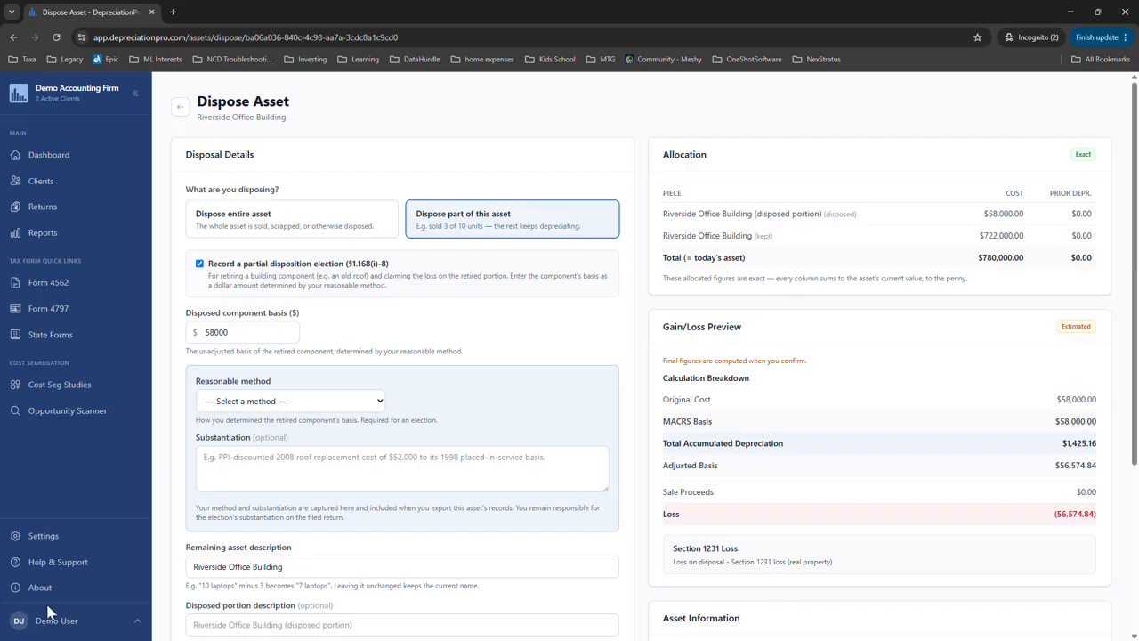
- Choose "Cost segregation study" as the reasonable method for determining the retired building component's basis
left_click(330, 403)
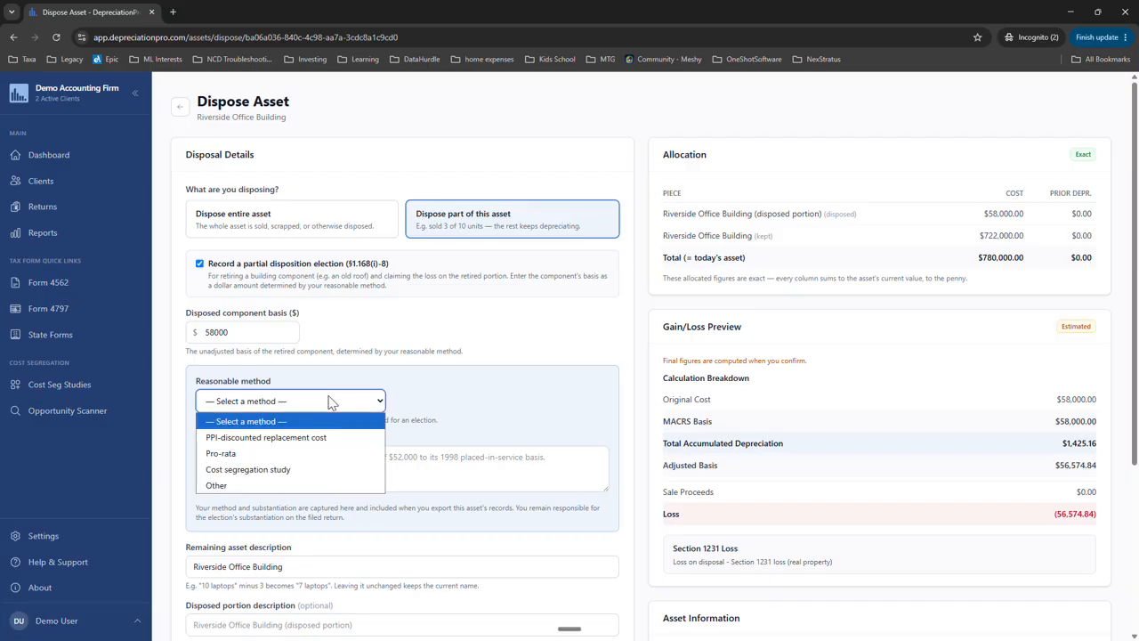
left_click(252, 468)
scroll(273, 425, "down", 2)
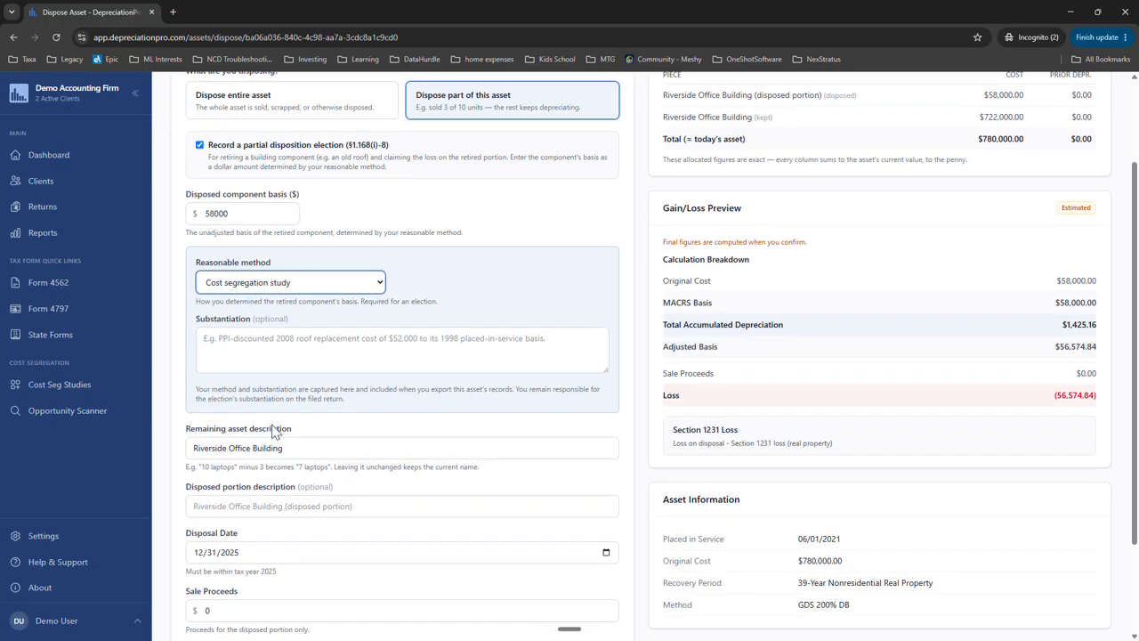
left_click(265, 351)
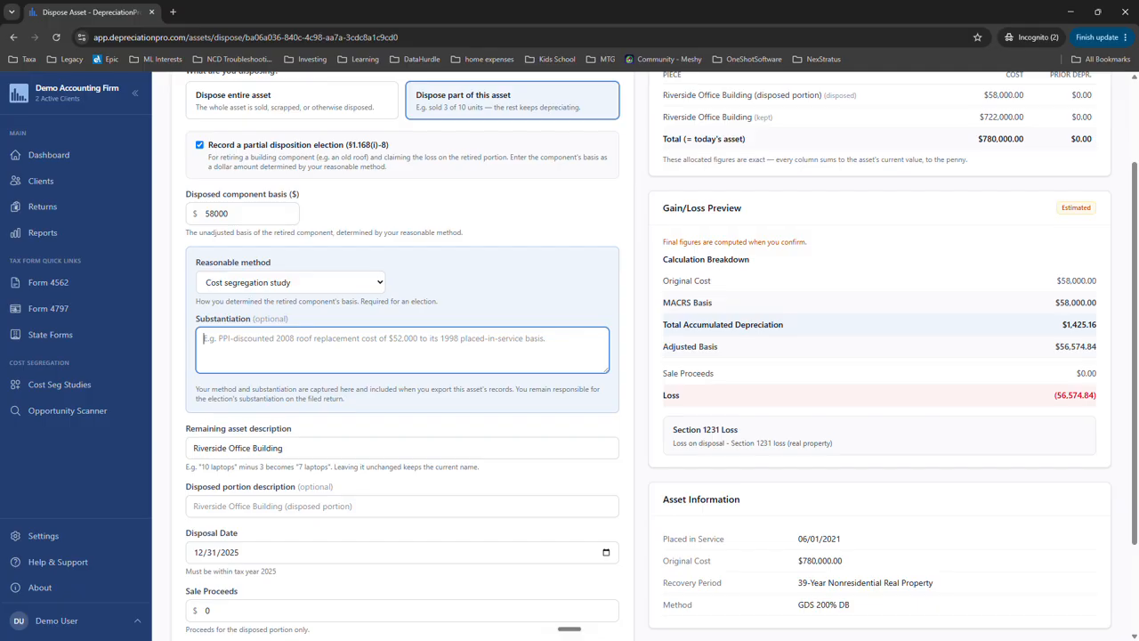
- Set the disposition kind for the building's disposed portion to Retirement
scroll(300, 484, "down", 3)
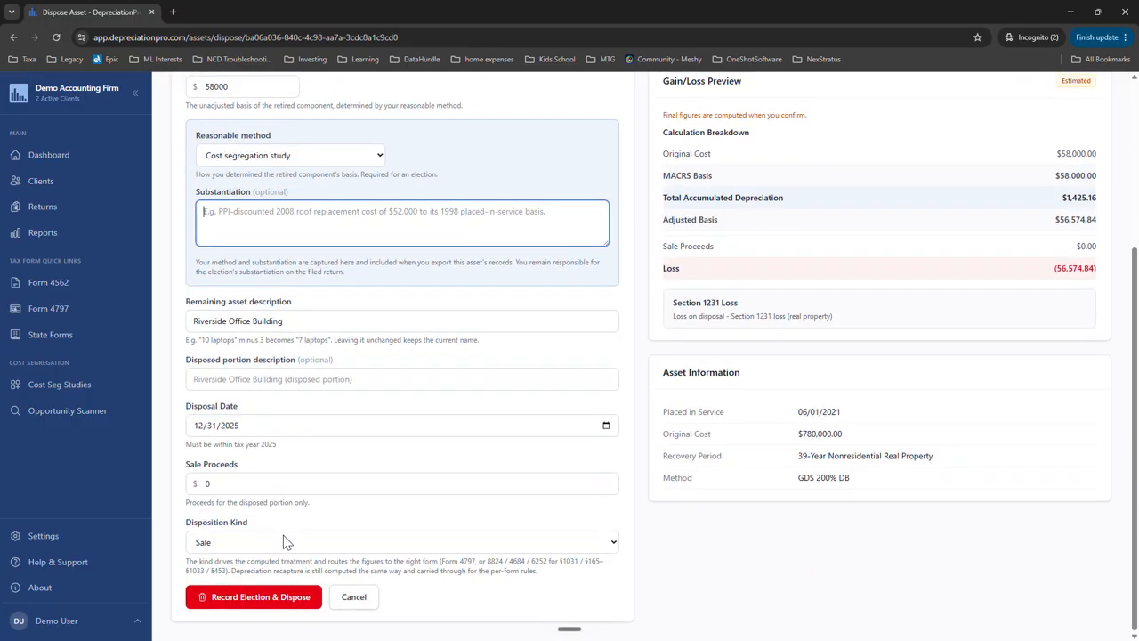
left_click(274, 545)
left_click(276, 486)
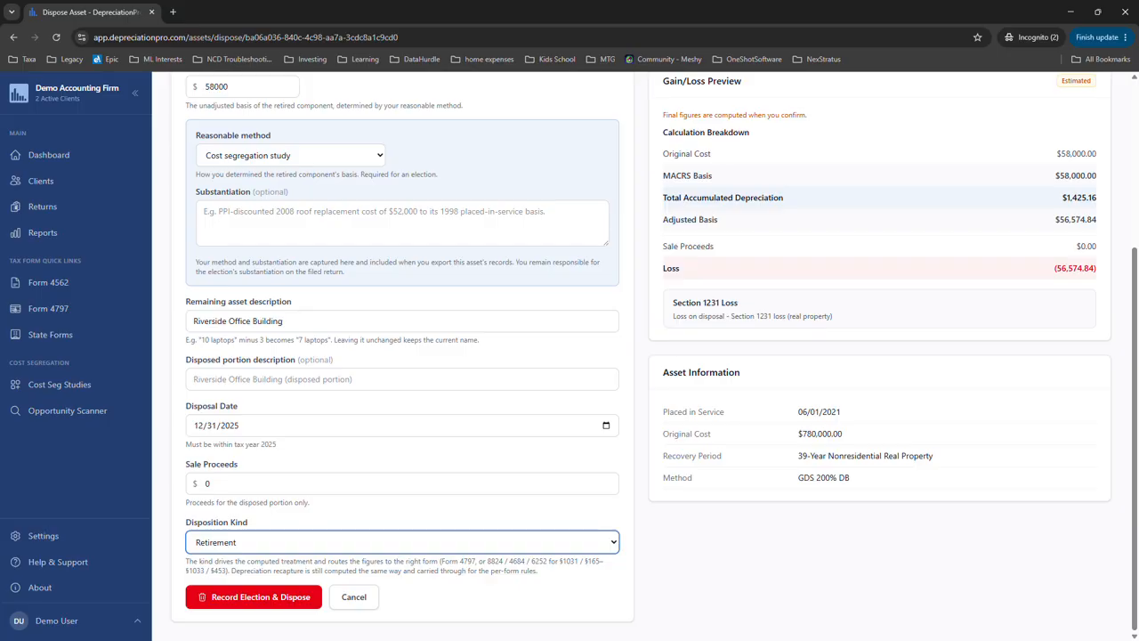
- Review the allocation and loss preview, record the election and disposal for the Riverside Office Building, and return to the asset list
scroll(757, 506, "up", 1)
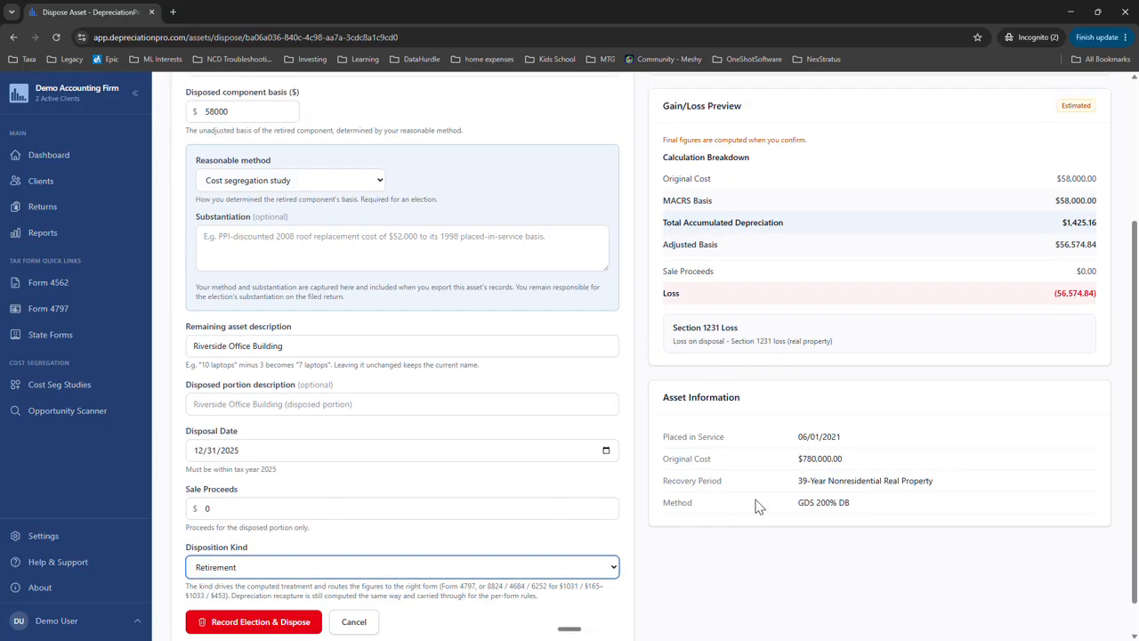
scroll(275, 377, "up", 3)
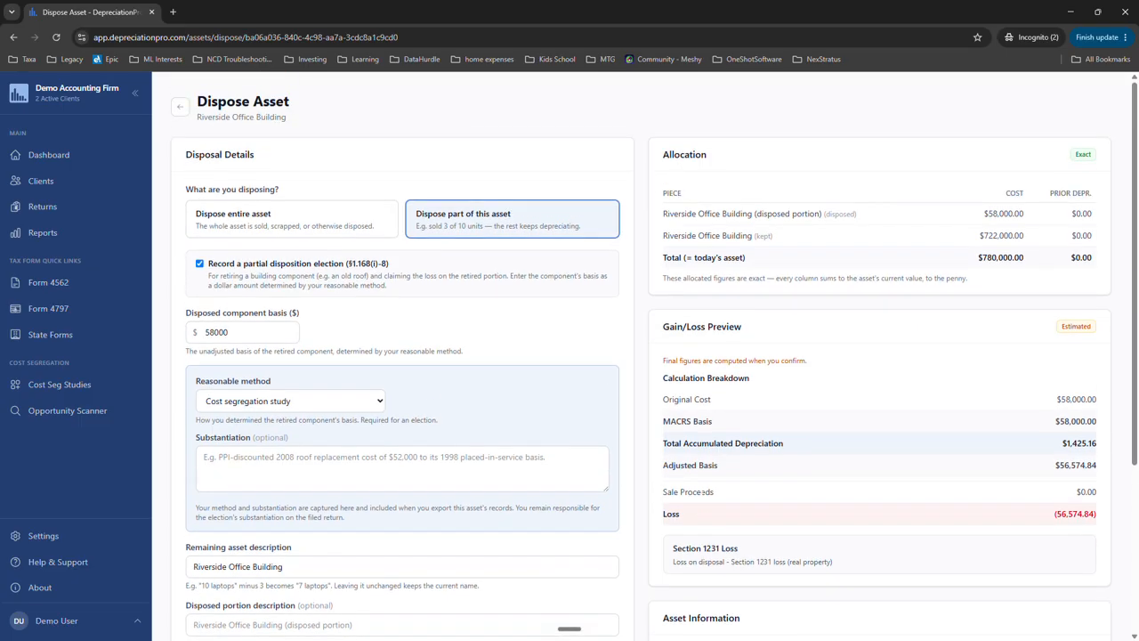
scroll(649, 400, "down", 4)
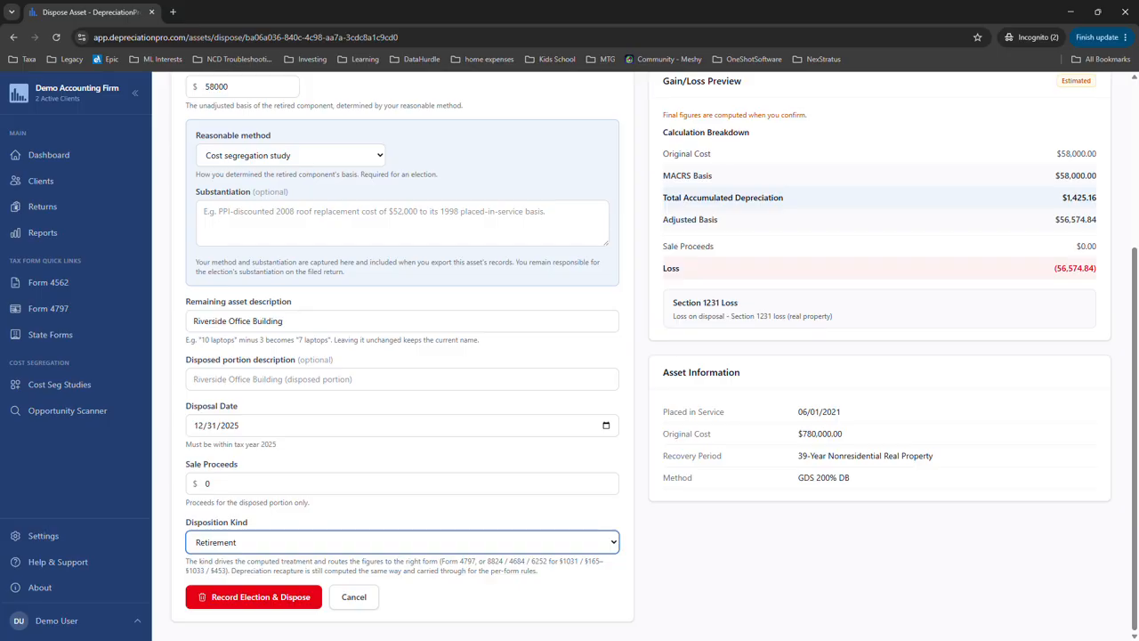
left_click(231, 601)
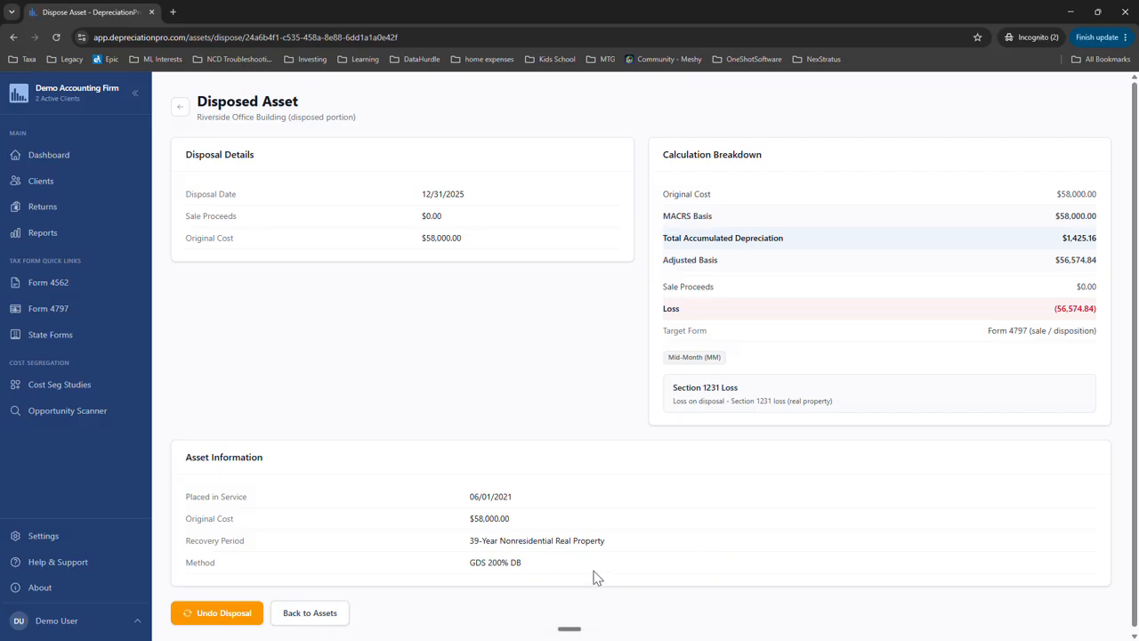
left_click(322, 622)
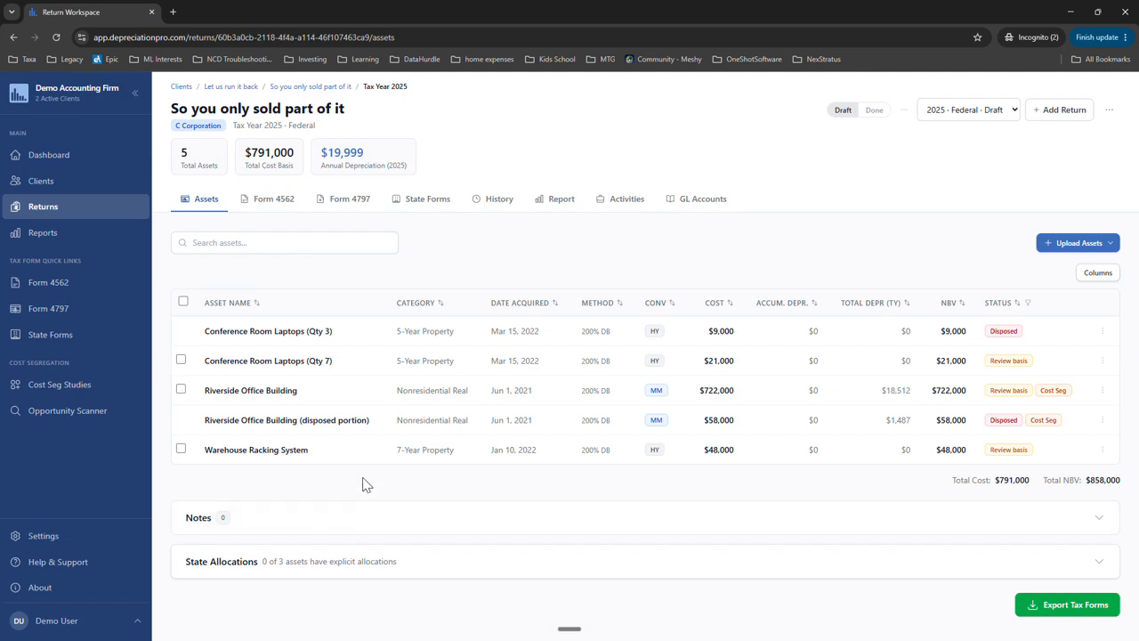
- Open the return's Form 4797 and examine how both partial disposals are reported across Parts I to III and All Dispositions
left_click(353, 203)
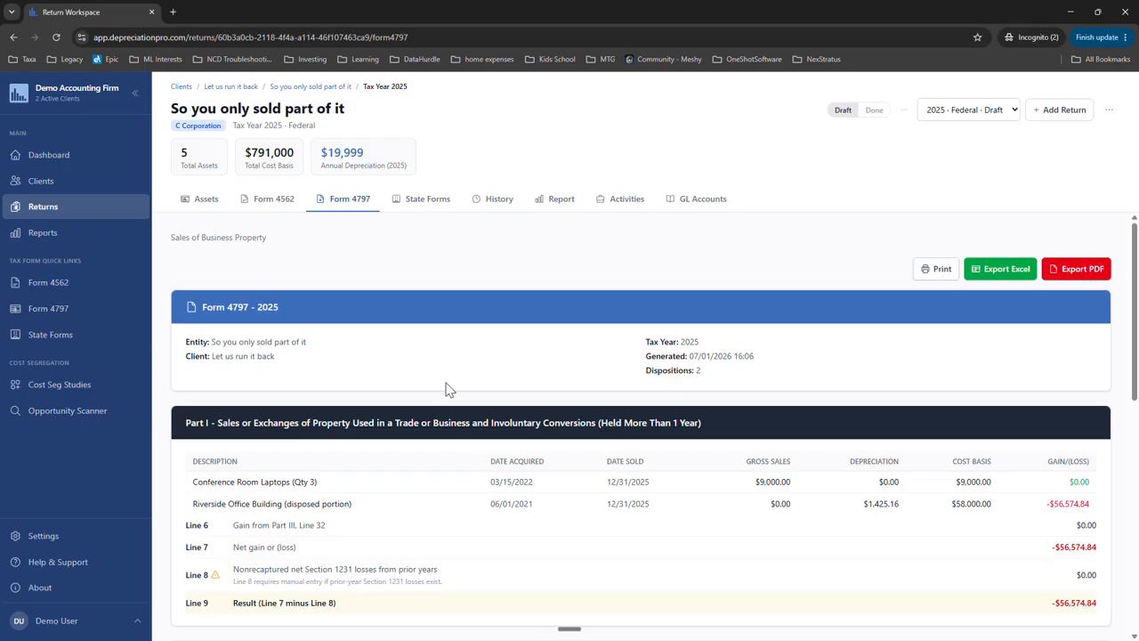
scroll(454, 353, "down", 2)
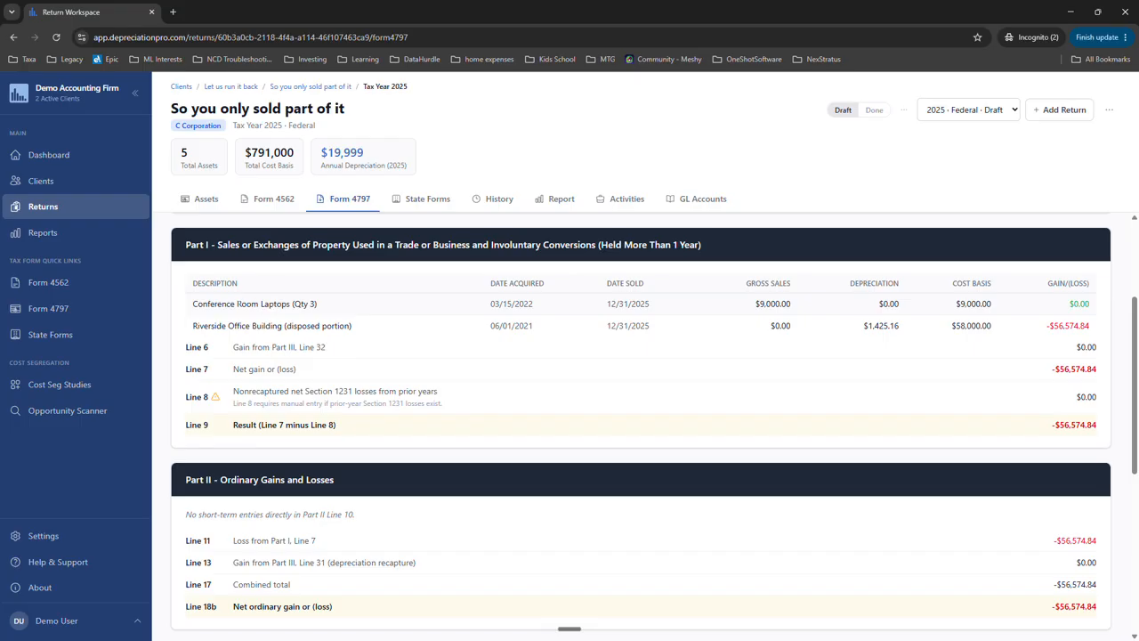
scroll(436, 534, "down", 1)
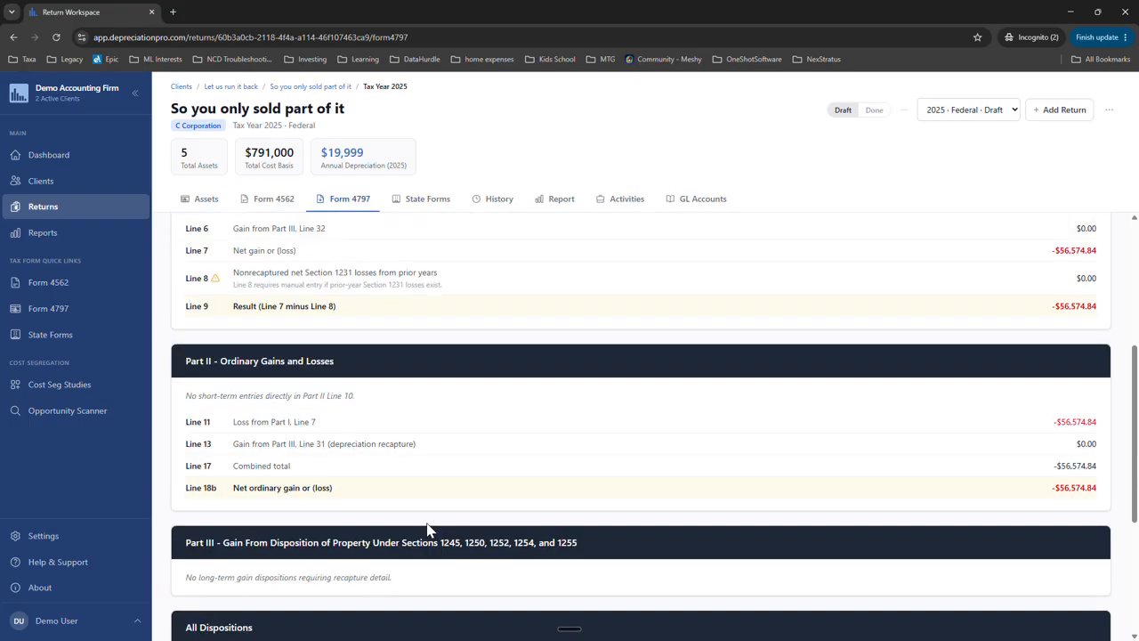
scroll(426, 529, "down", 2)
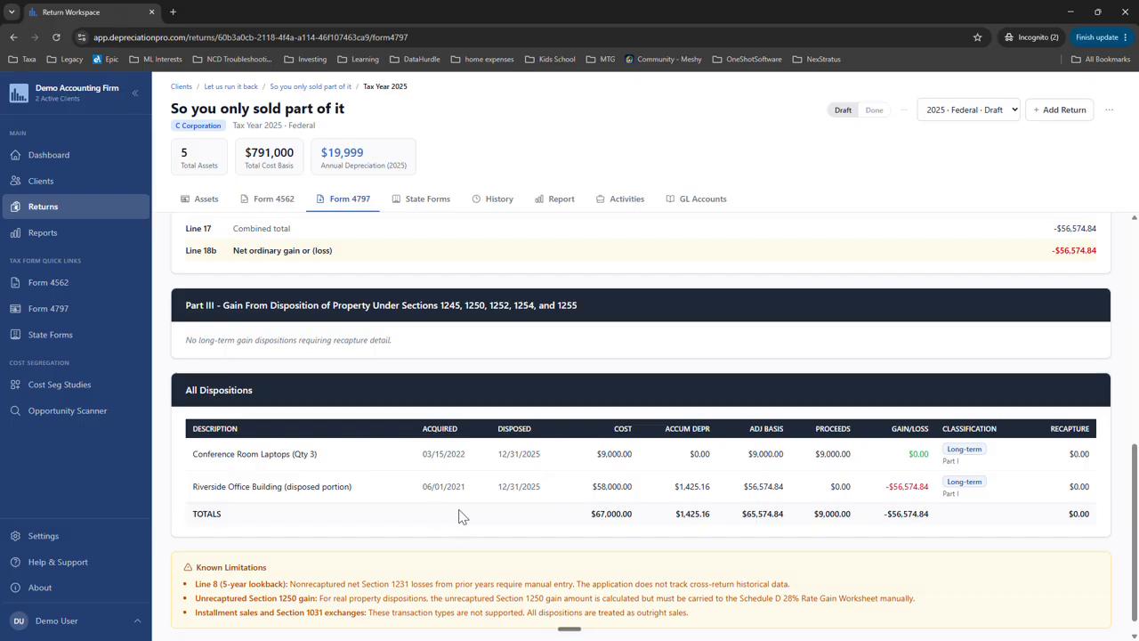
scroll(450, 512, "up", 2)
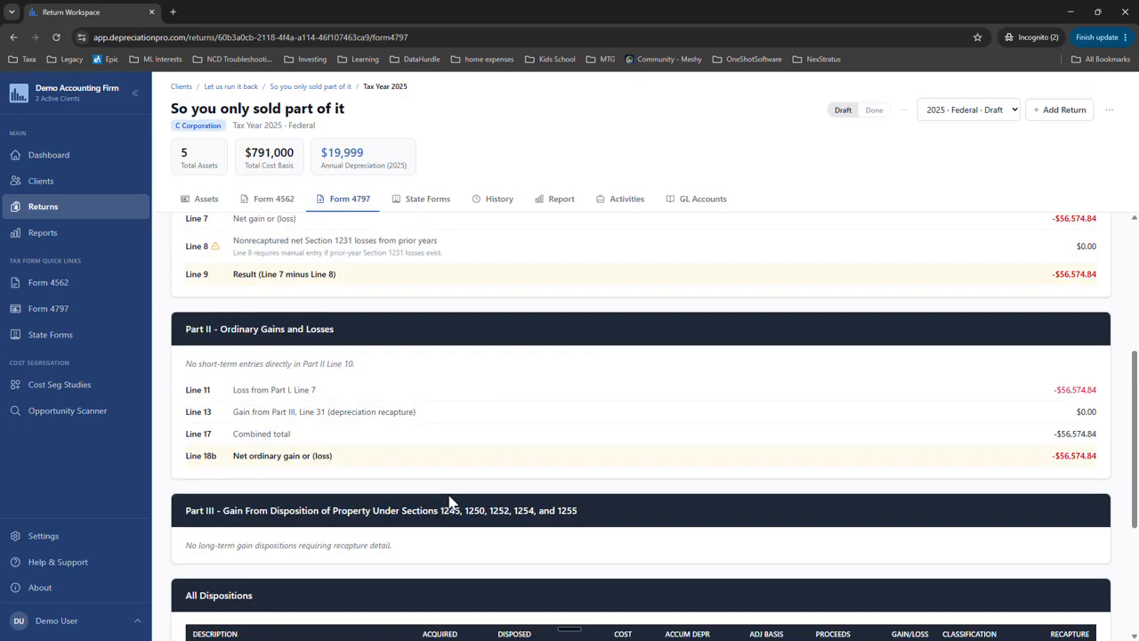
scroll(451, 501, "up", 3)
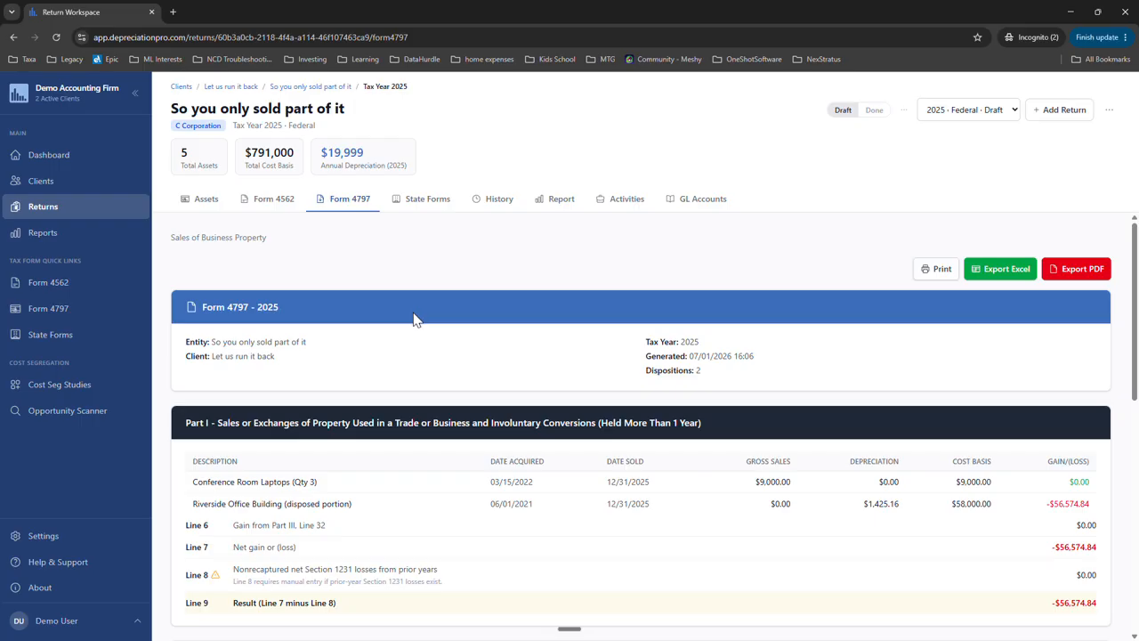